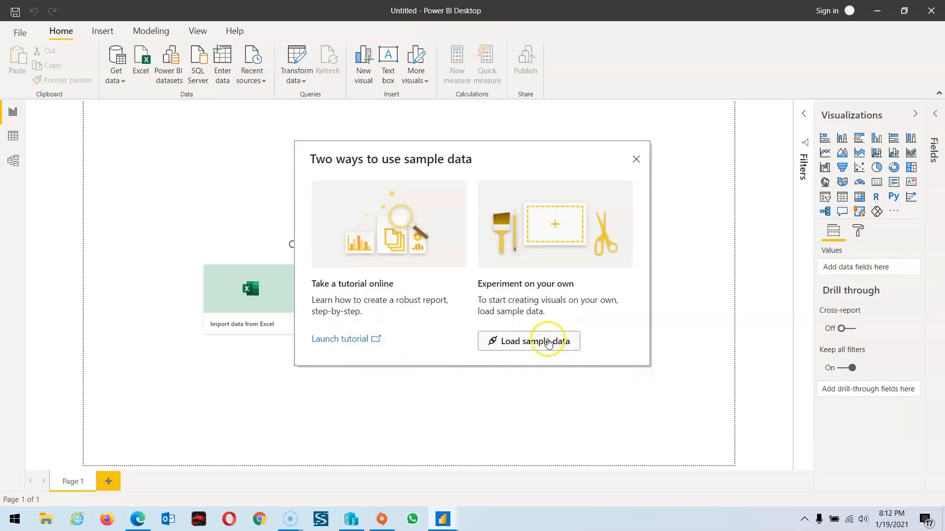
Open the sample data and tick the financials table from Financial Sample.xlsx to preview it
click(540, 346)
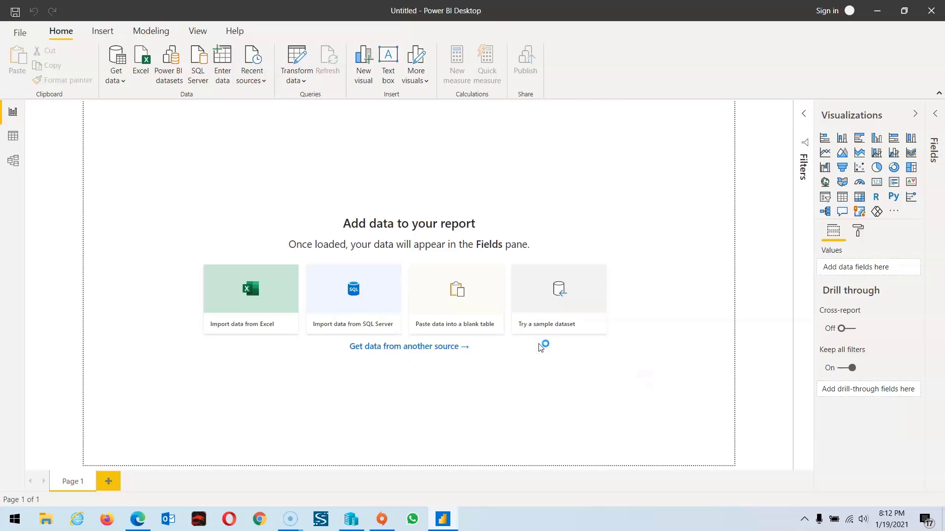
click(548, 381)
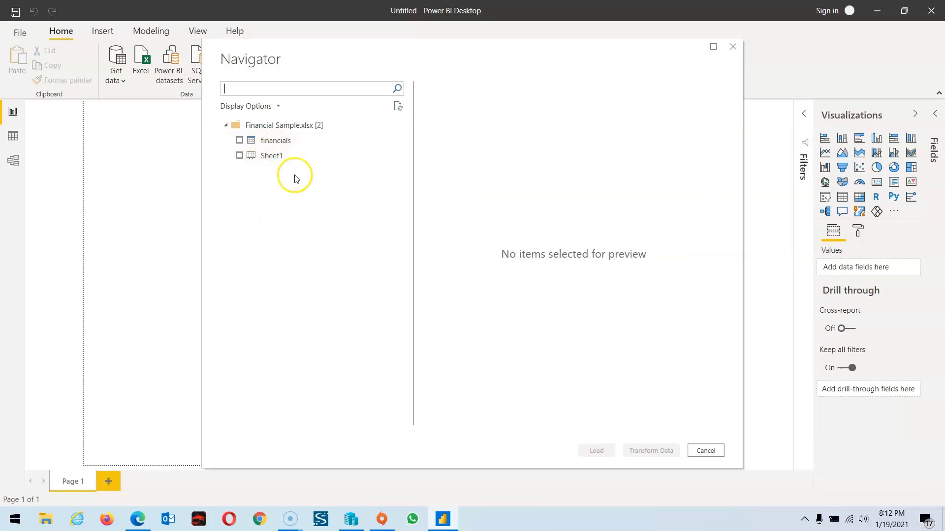
click(270, 142)
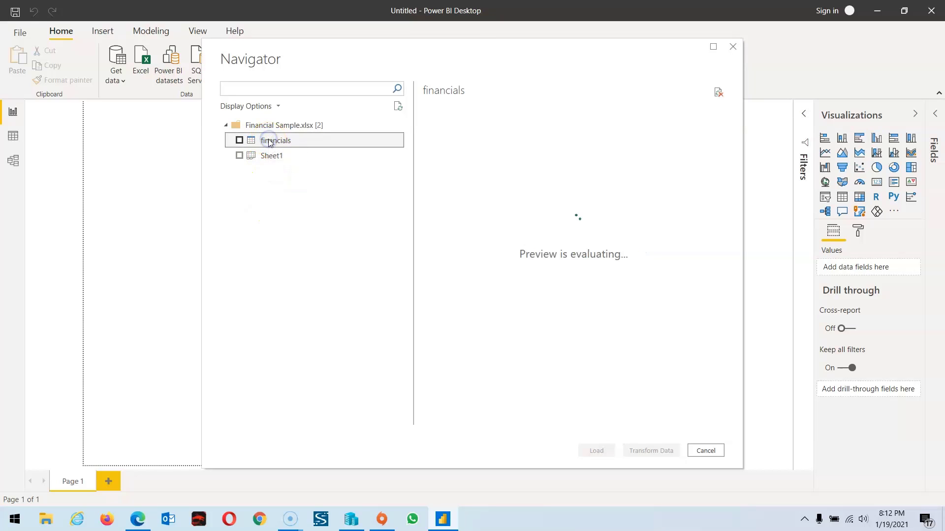
click(239, 140)
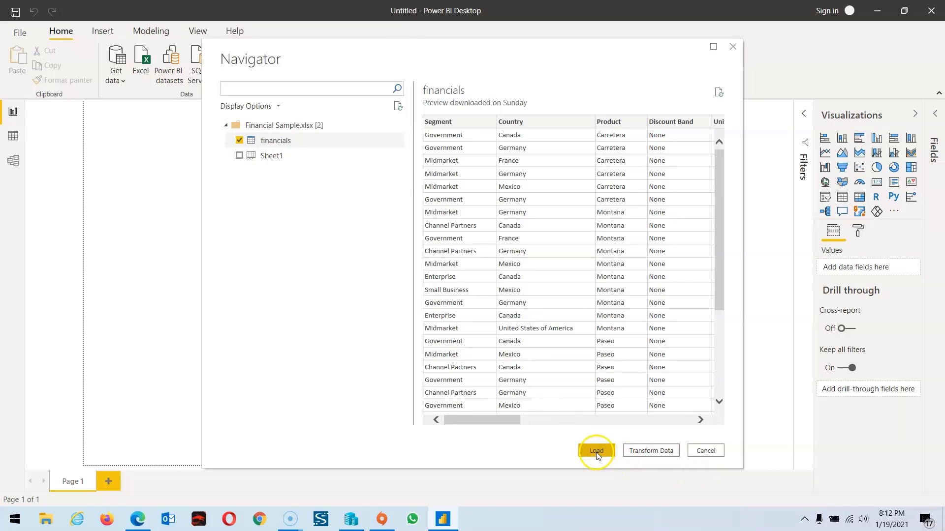
In a new browser tab, search the web for 'power bi sample data'
key(alt+Tab)
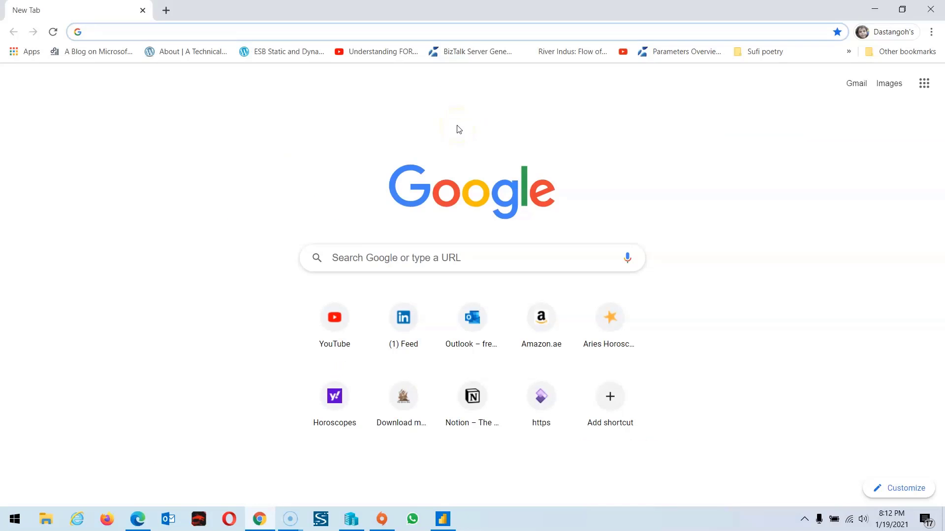
text(d)
key(BackSpace)
key(BackSpace)
text(power b)
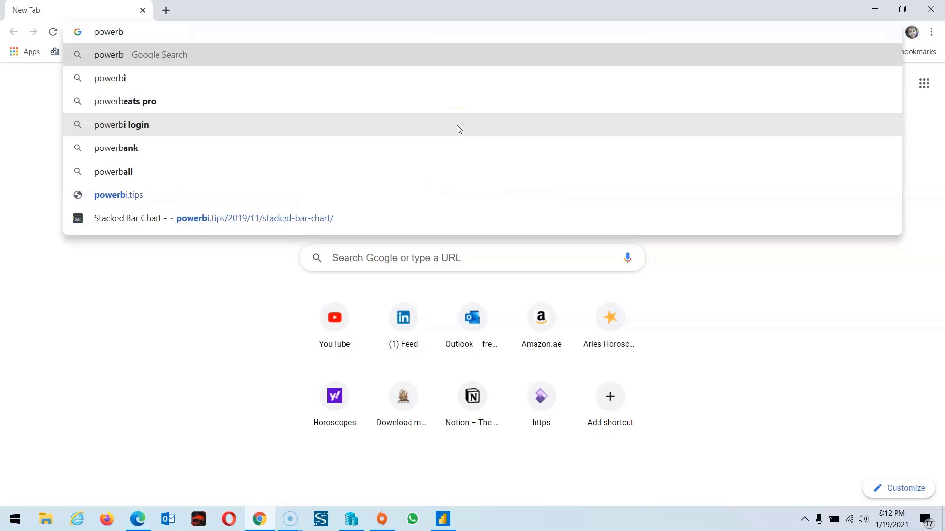
key(BackSpace)
text(bi sam)
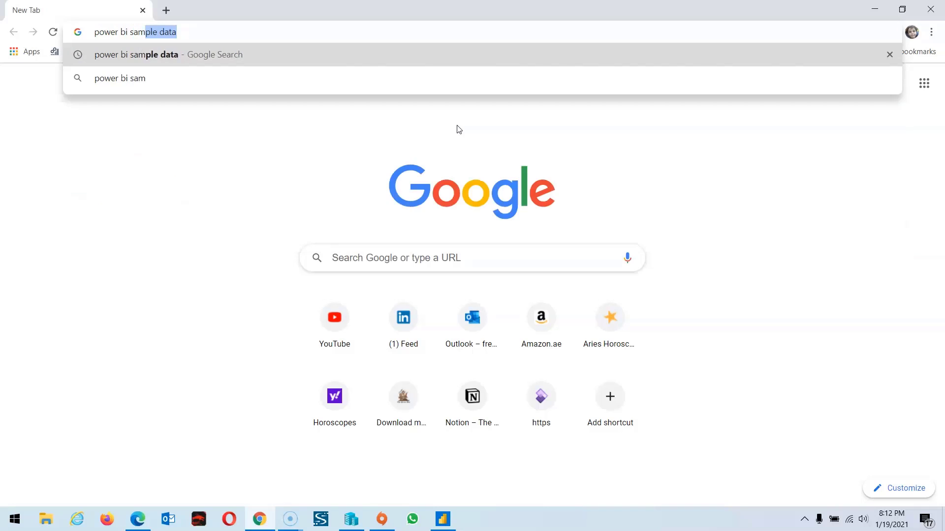
key(Return)
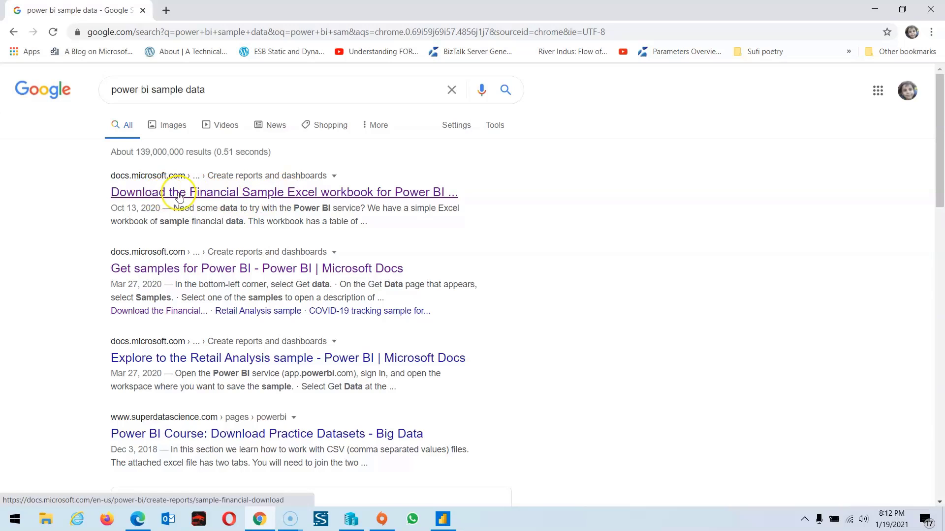
Download the Financial Sample Excel workbook from Microsoft Docs and open it in Excel
click(289, 197)
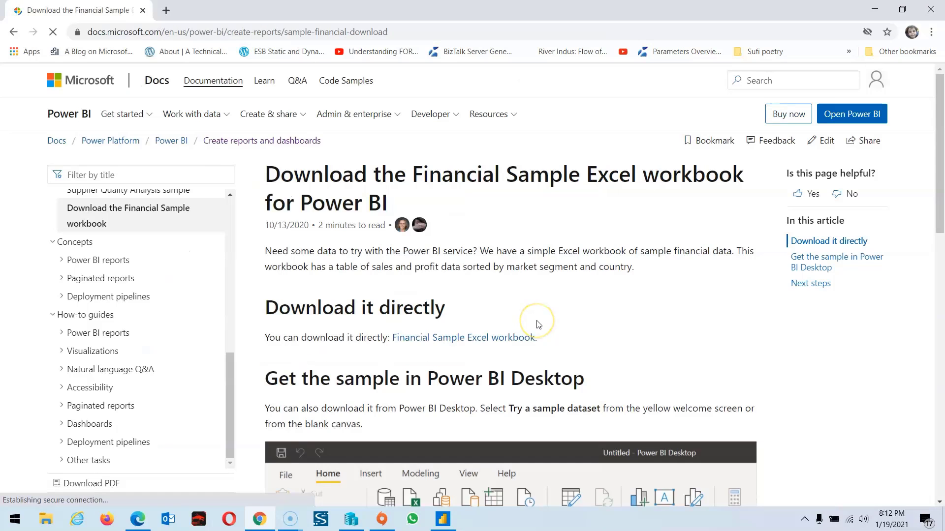
scroll(539, 324, down, 1)
click(438, 275)
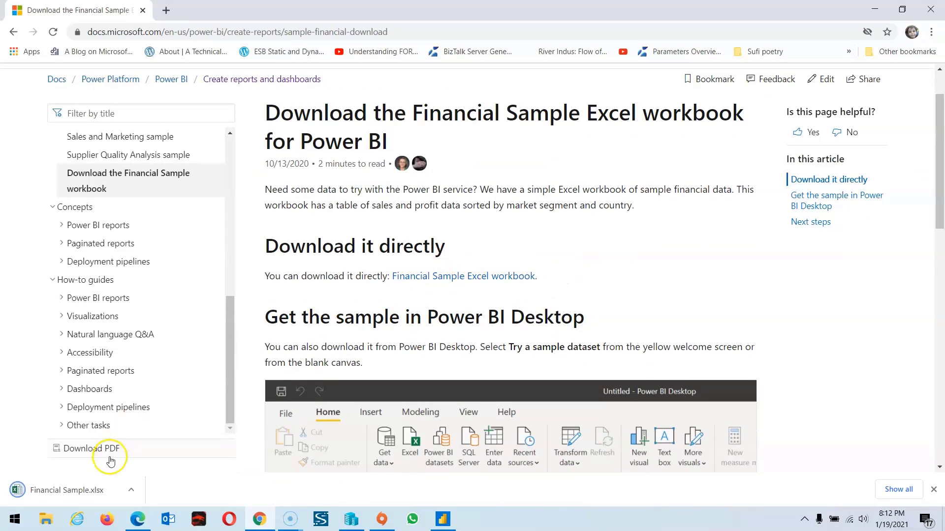
click(58, 491)
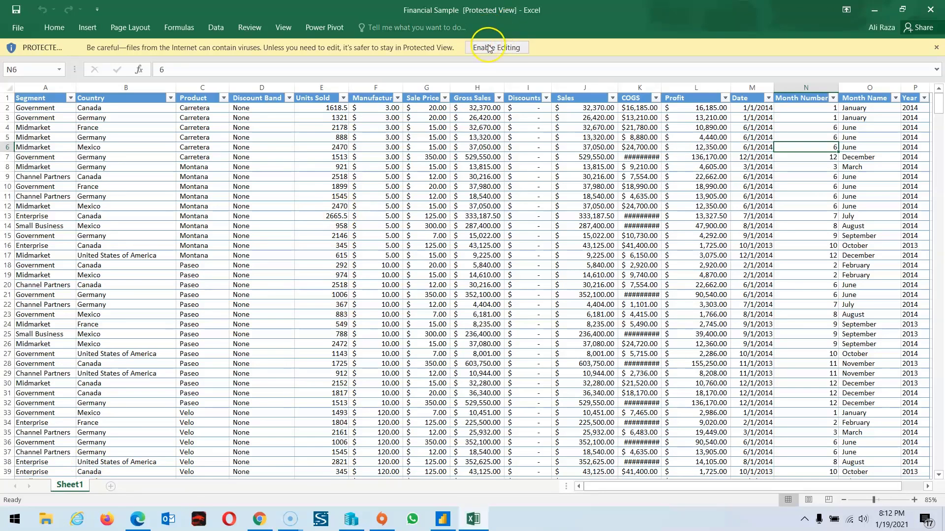
Enable editing on Financial Sample.xlsx and scroll through its sales and profit rows
click(497, 48)
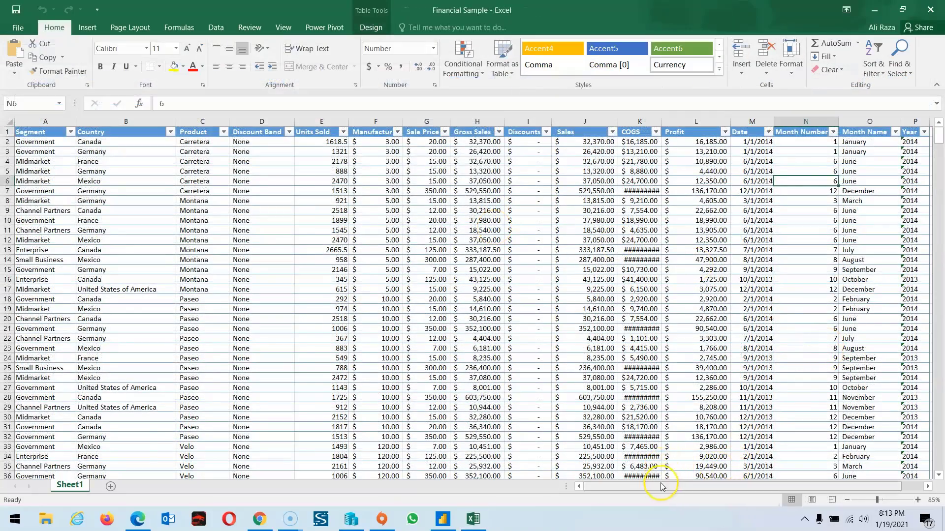
drag(657, 487, 584, 494)
scroll(361, 305, down, 15)
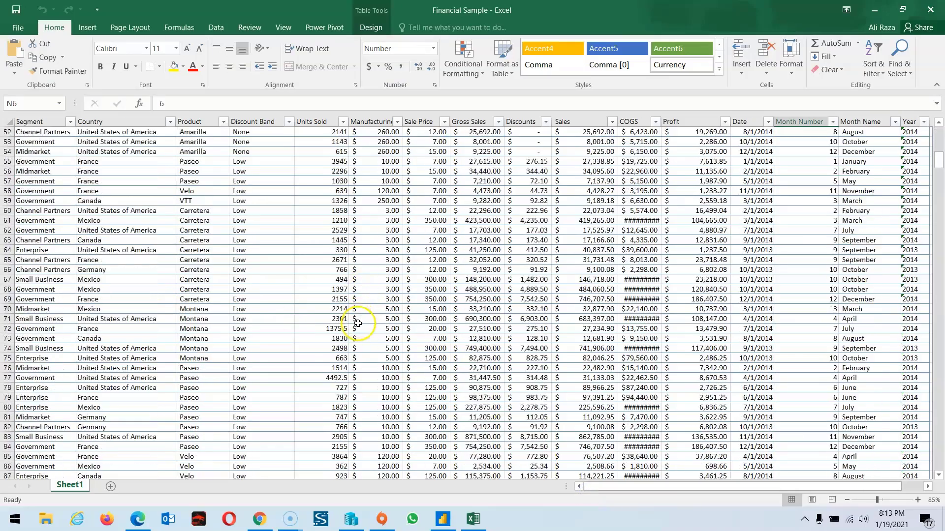
scroll(359, 317, up, 15)
scroll(506, 276, down, 10)
scroll(505, 276, up, 10)
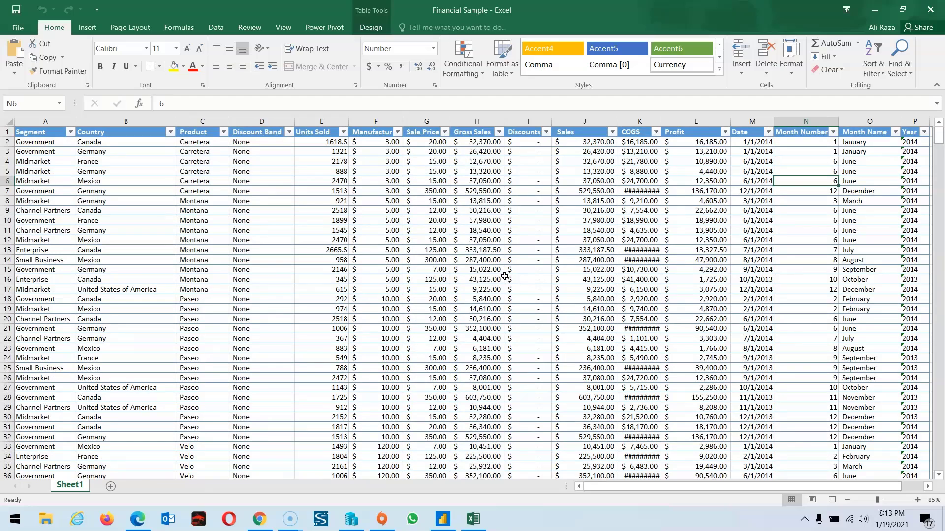
right_click(452, 300)
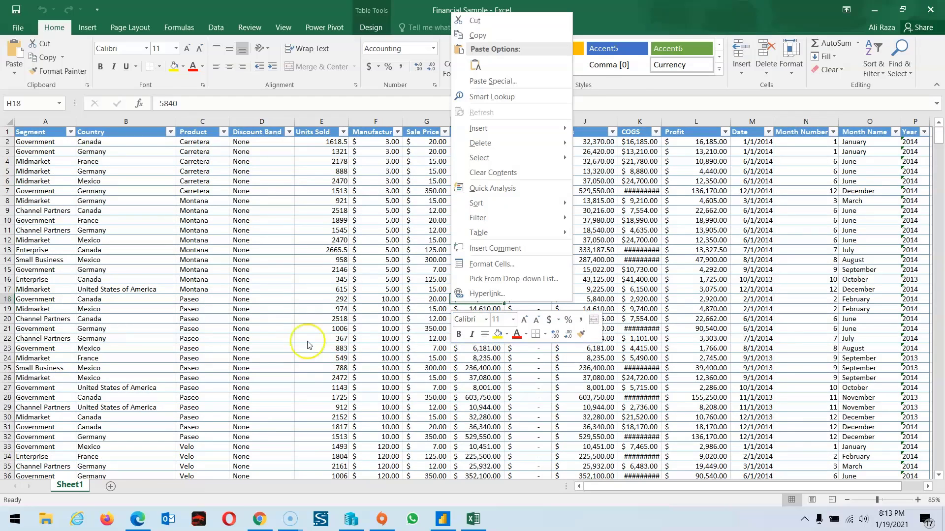
click(123, 238)
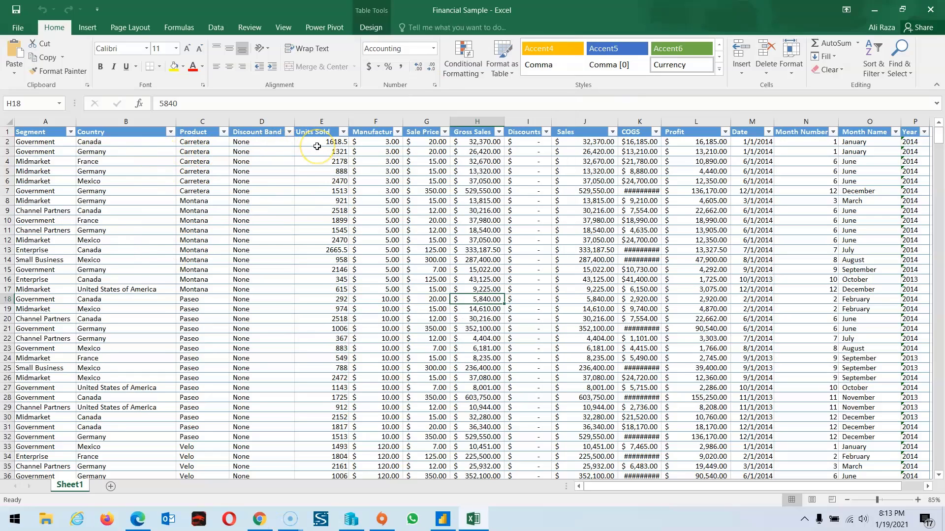
click(431, 149)
Send the financials table to Power Query Editor with Transform Data and refresh its preview
click(443, 519)
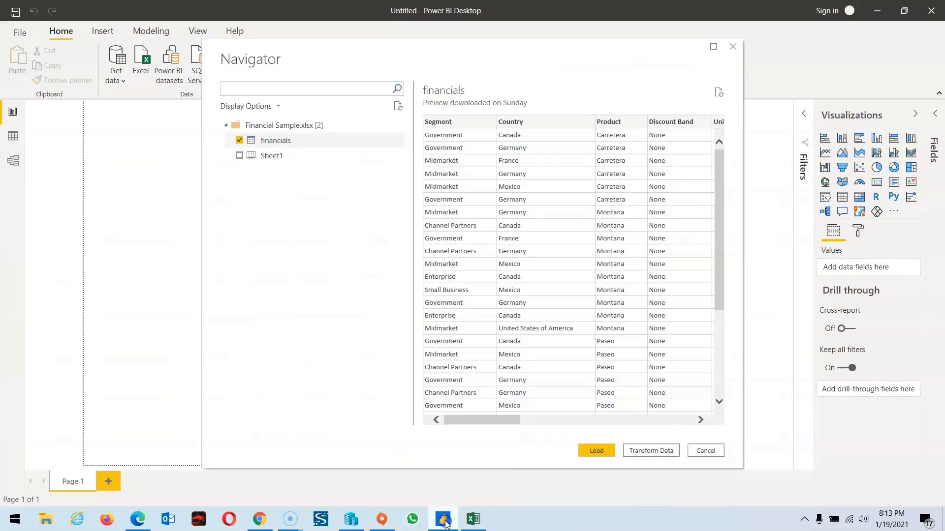
drag(490, 420, 450, 420)
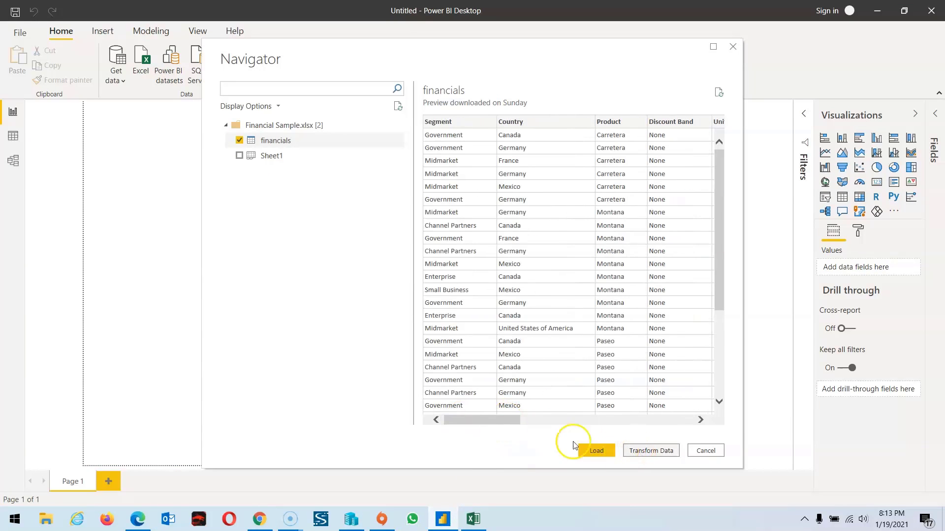
click(651, 451)
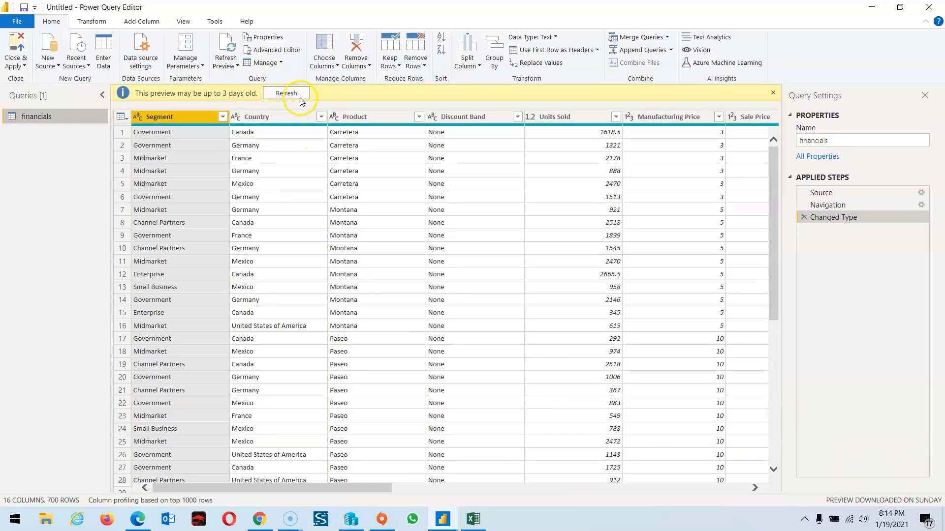
click(293, 93)
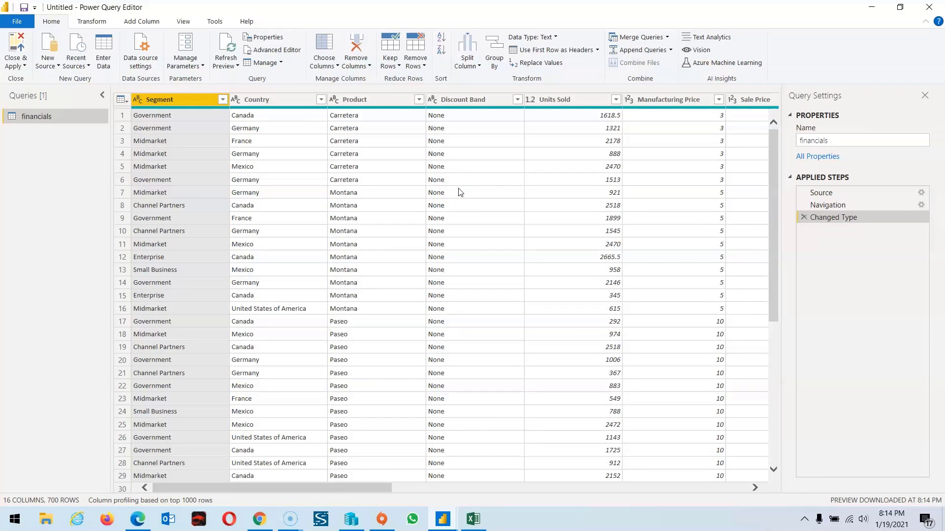
Change Units Sold to Whole Number, replacing the current conversion, and check values like 1618
click(554, 98)
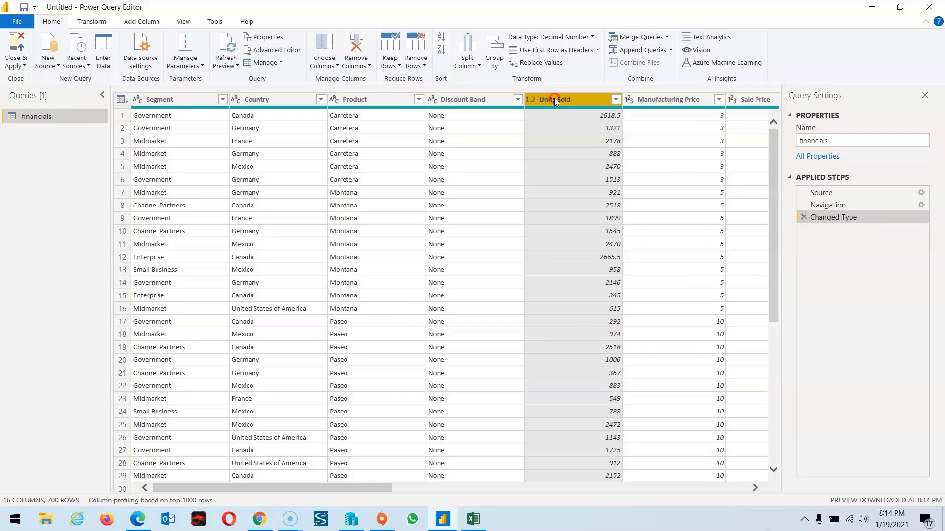
right_click(554, 99)
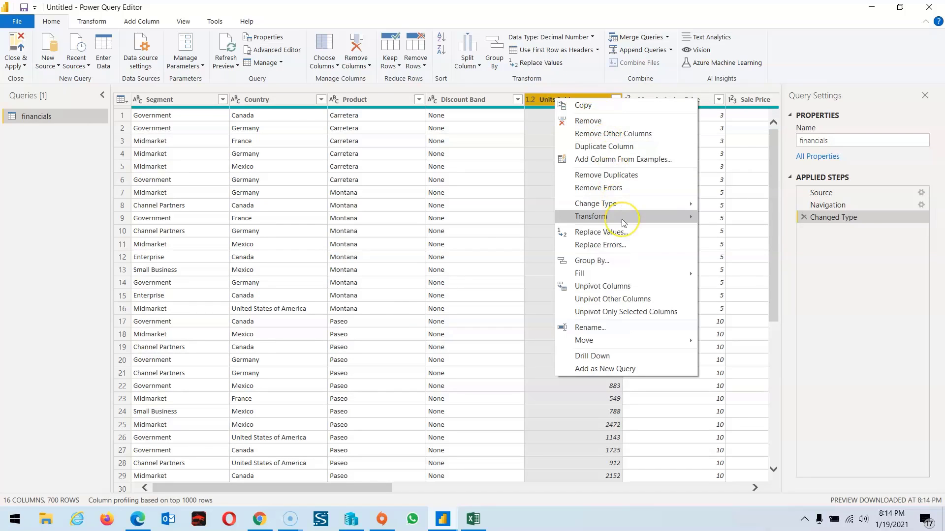
mouse_move(623, 223)
mouse_move(640, 203)
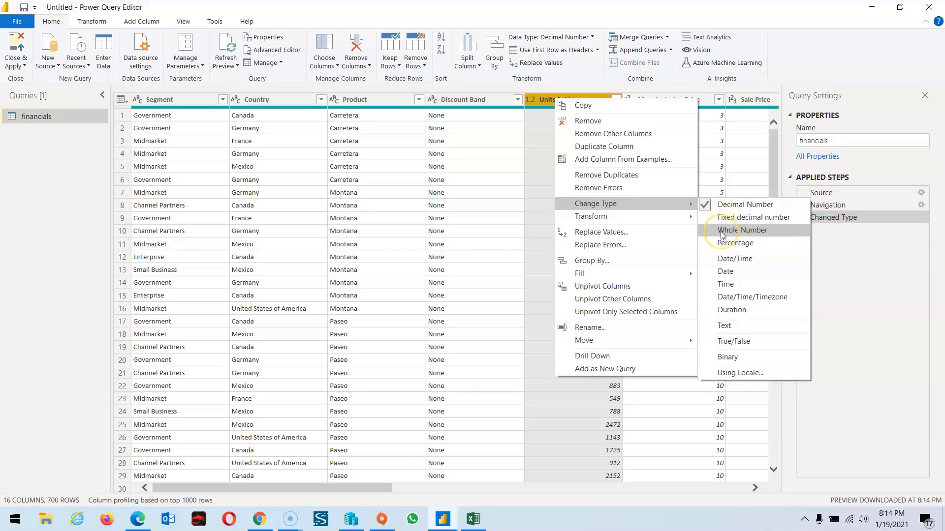
click(722, 230)
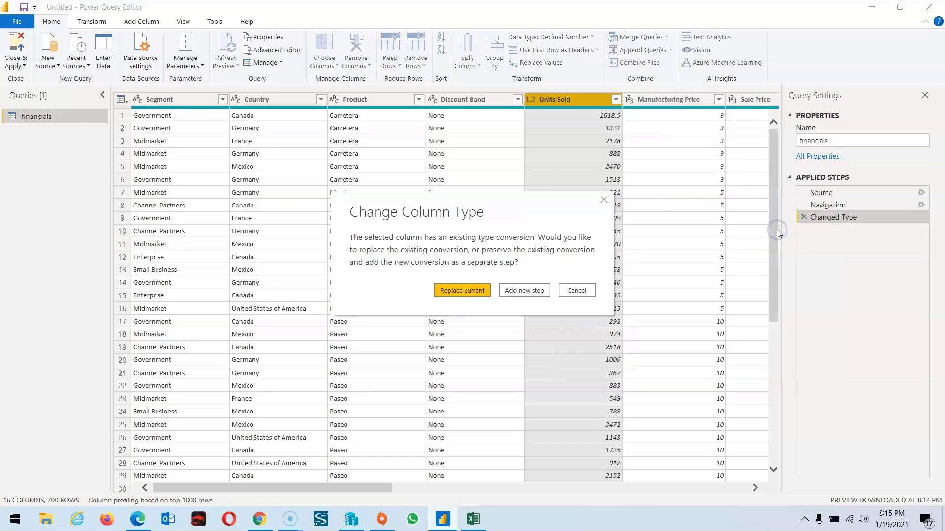
click(461, 291)
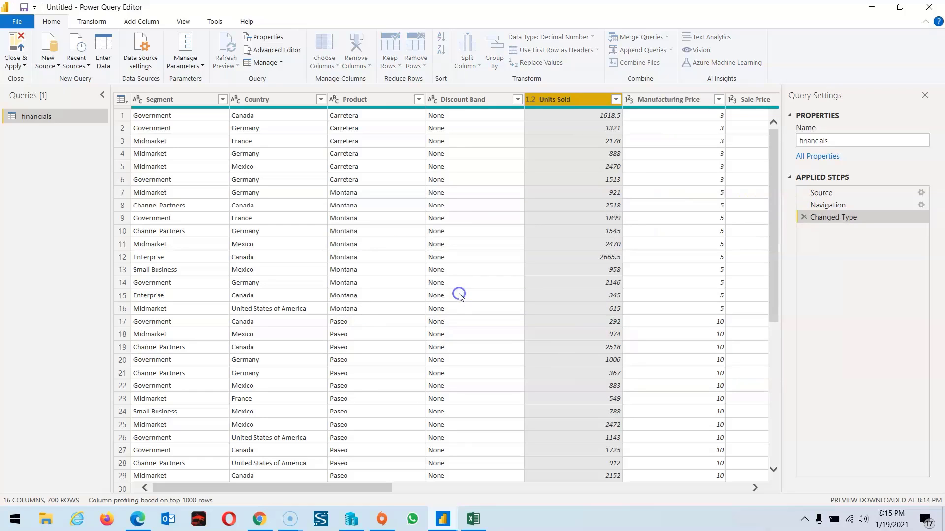
click(611, 115)
click(611, 209)
scroll(581, 269, down, 10)
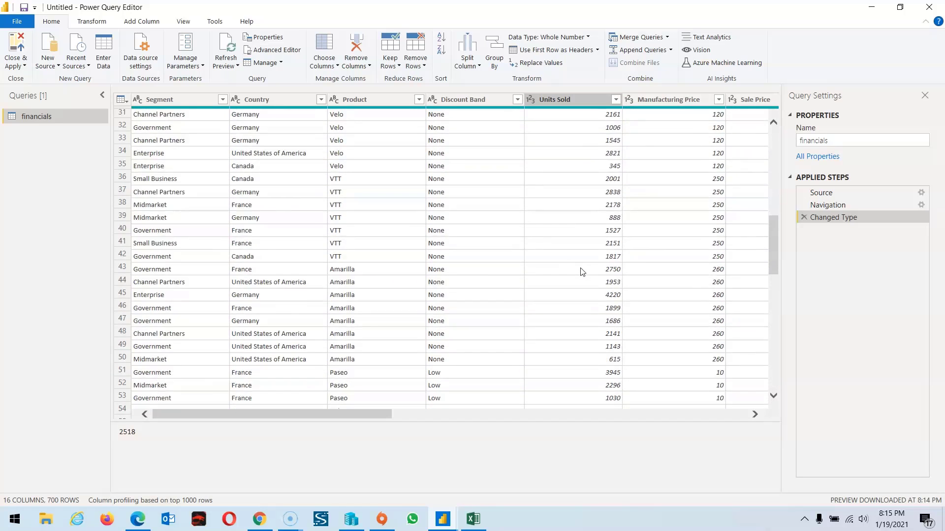
scroll(582, 273, down, 19)
scroll(582, 261, up, 20)
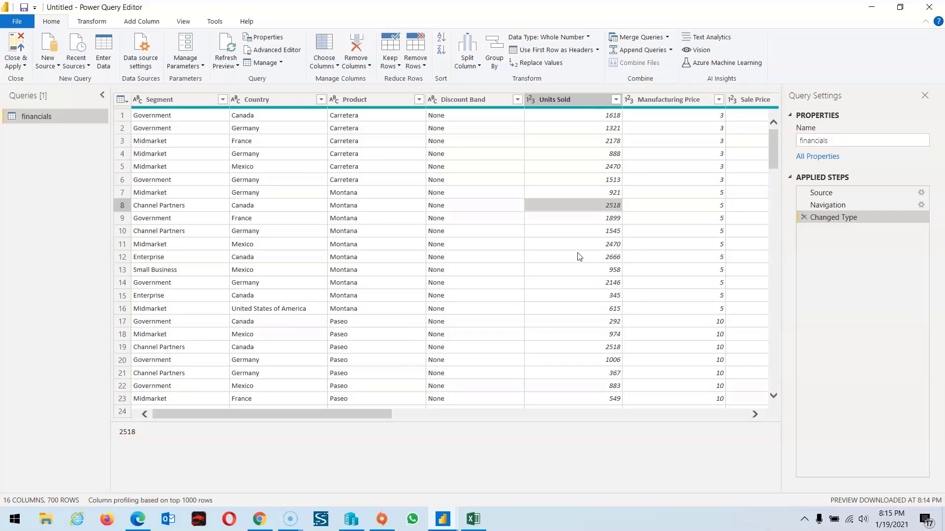
Convert the Segment column's values to UPPERCASE
click(147, 125)
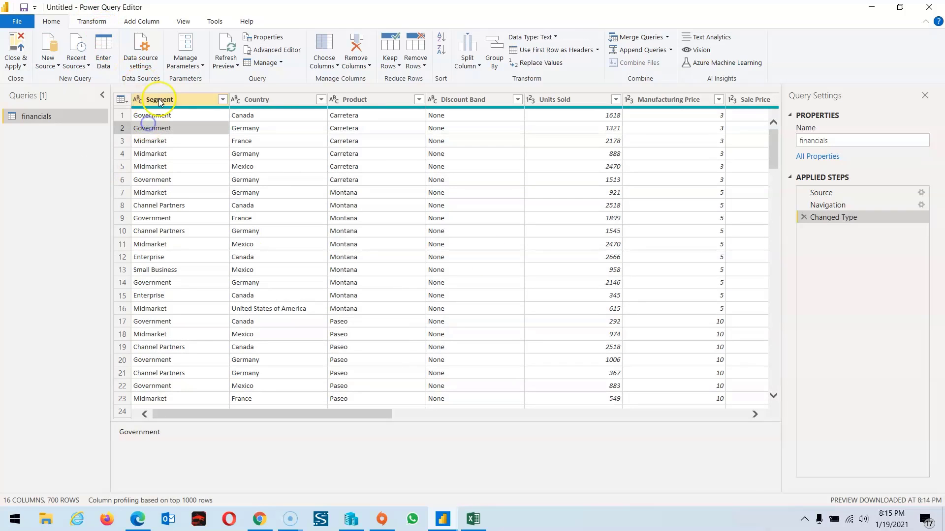
click(159, 102)
right_click(160, 101)
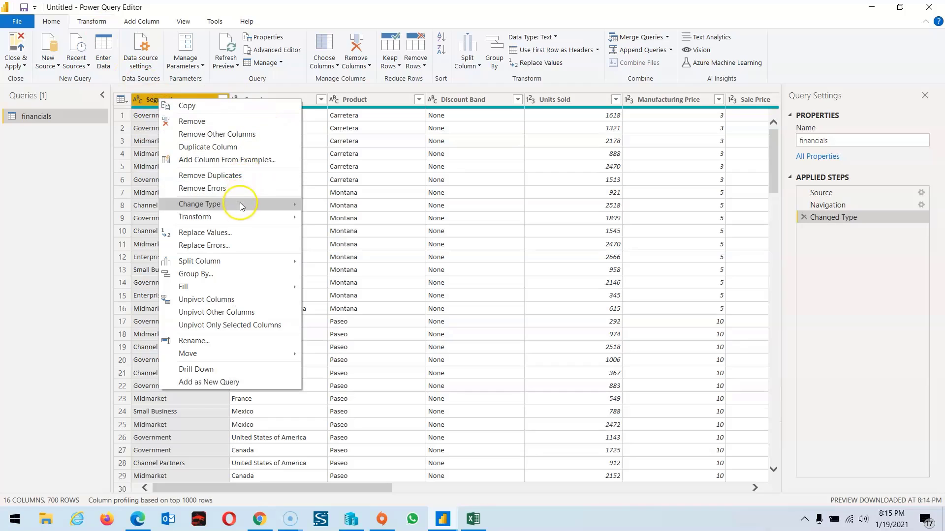
mouse_move(242, 217)
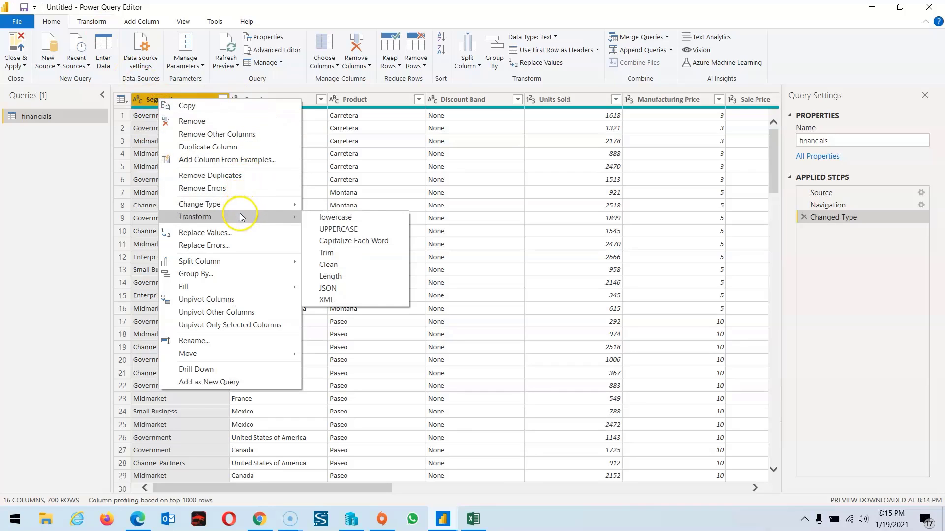
click(330, 230)
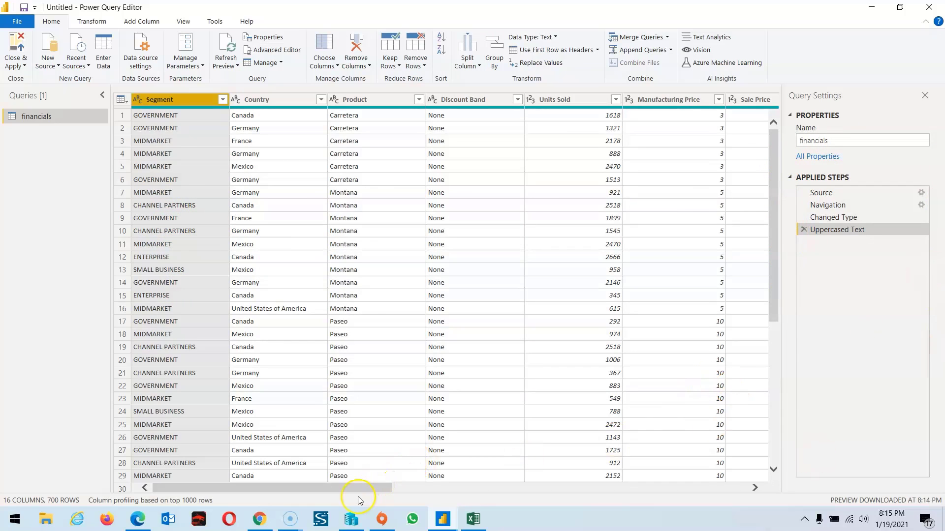
Rename the Month Name column to Month
click(563, 490)
drag(406, 493, 601, 487)
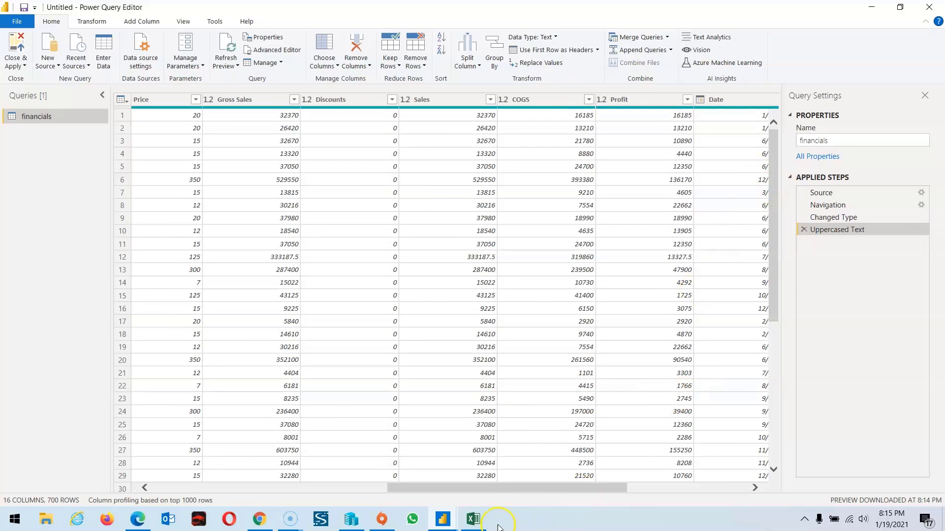
click(697, 488)
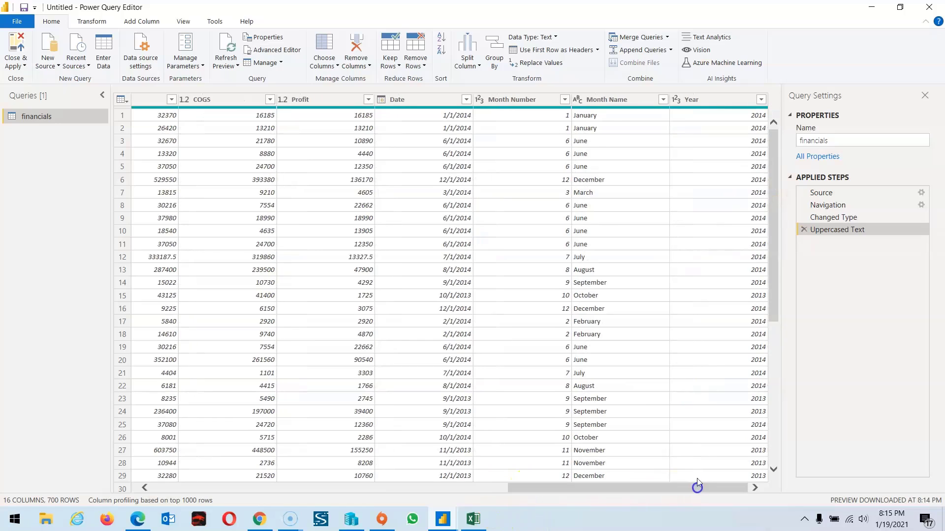
double_click(598, 101)
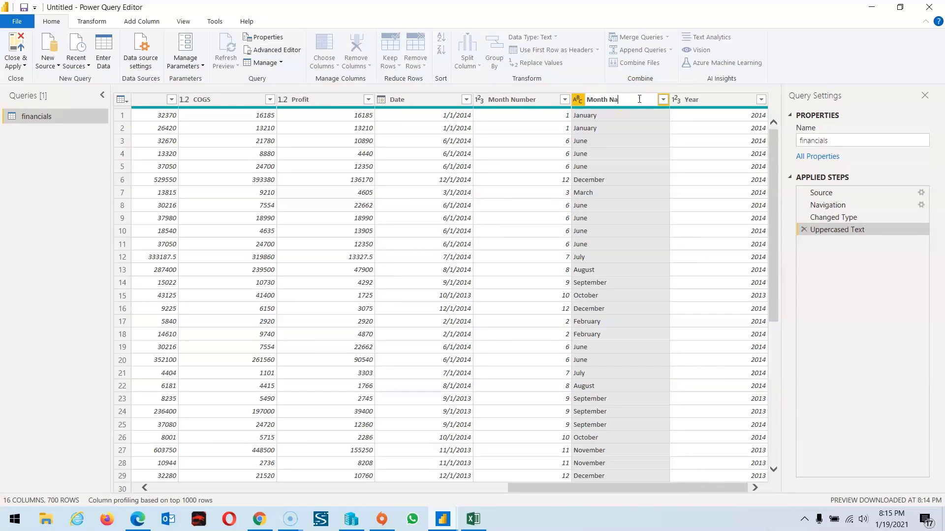
text(Month)
key(Return)
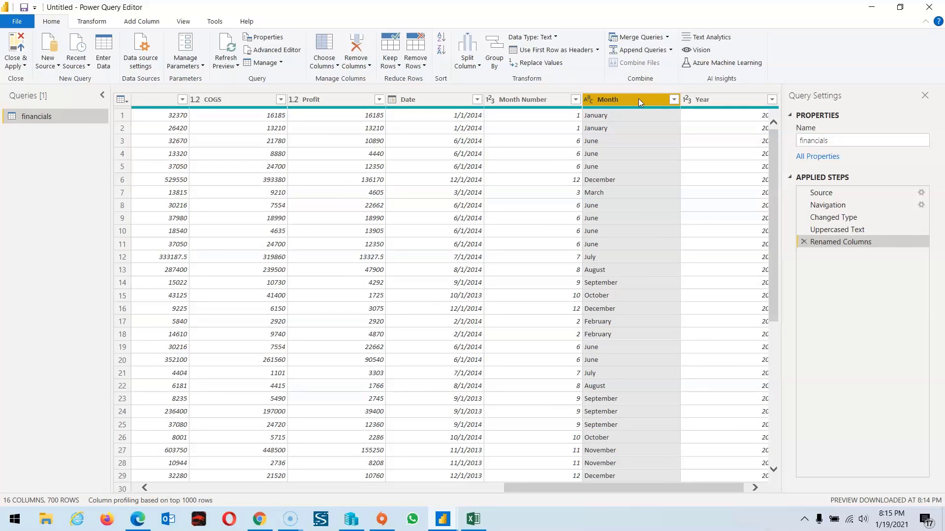
click(317, 129)
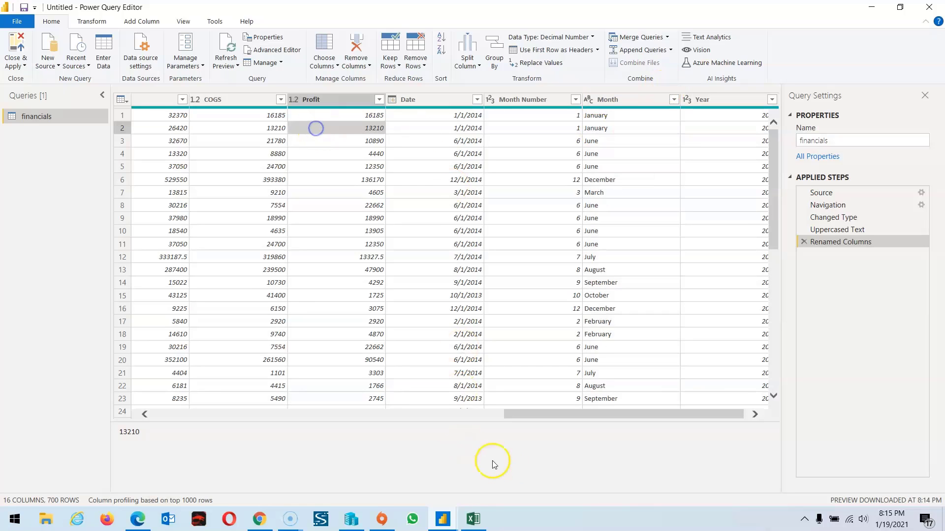
drag(521, 418, 124, 416)
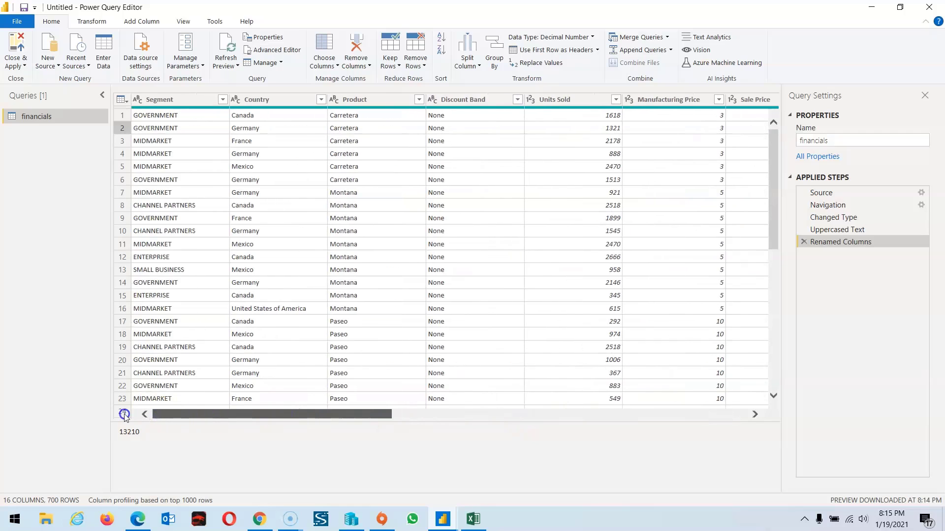
Filter Montana out of the Product column, then Close & Apply the query
click(419, 100)
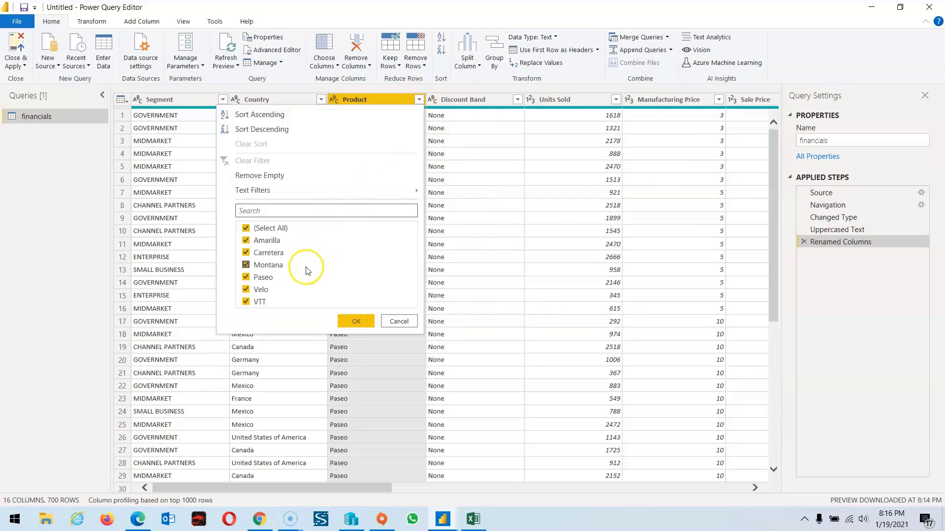
click(246, 267)
click(346, 324)
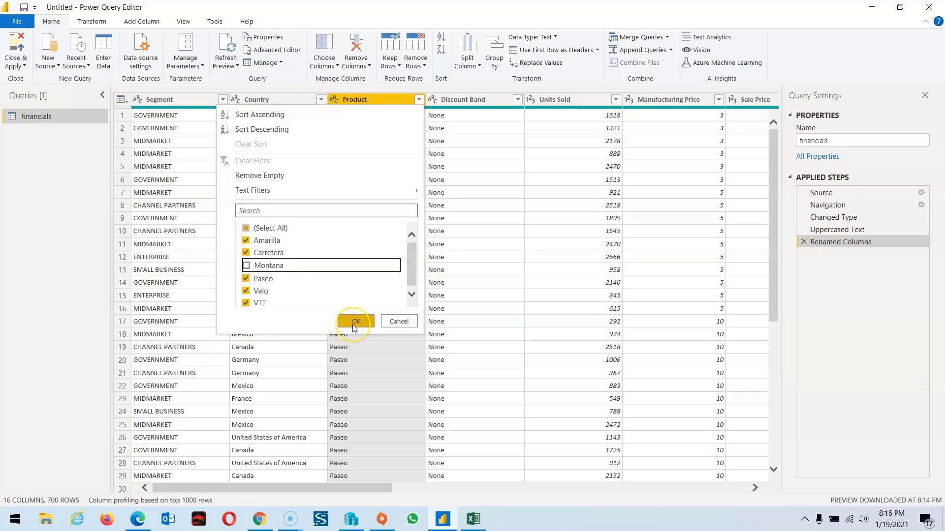
click(354, 325)
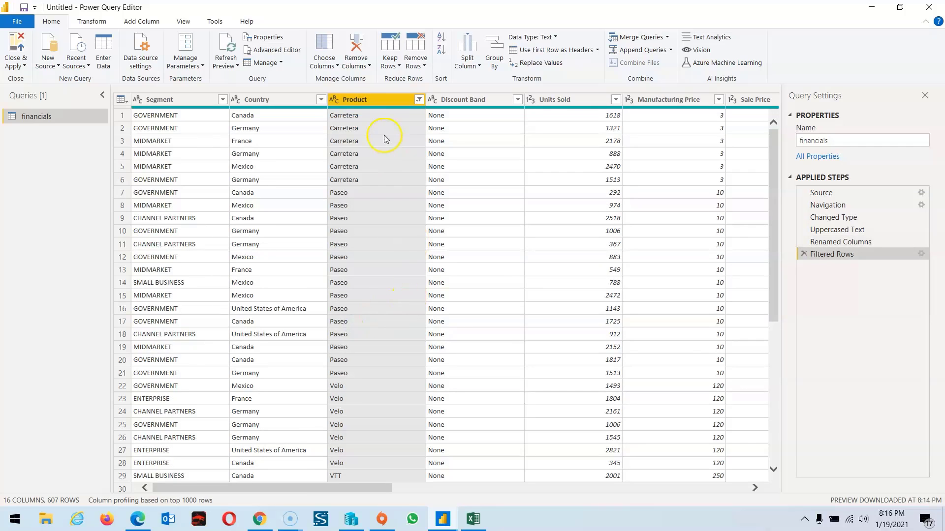
scroll(386, 253, down, 15)
scroll(380, 345, up, 12)
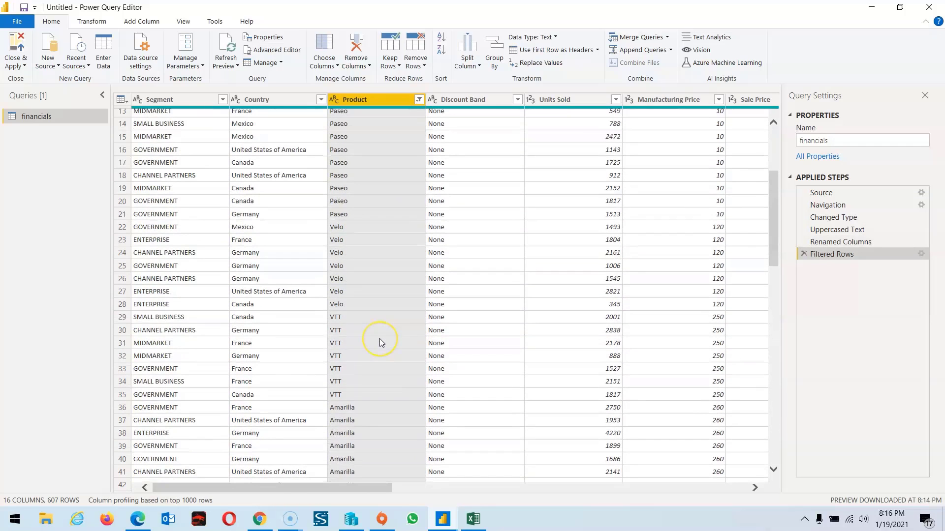
click(15, 63)
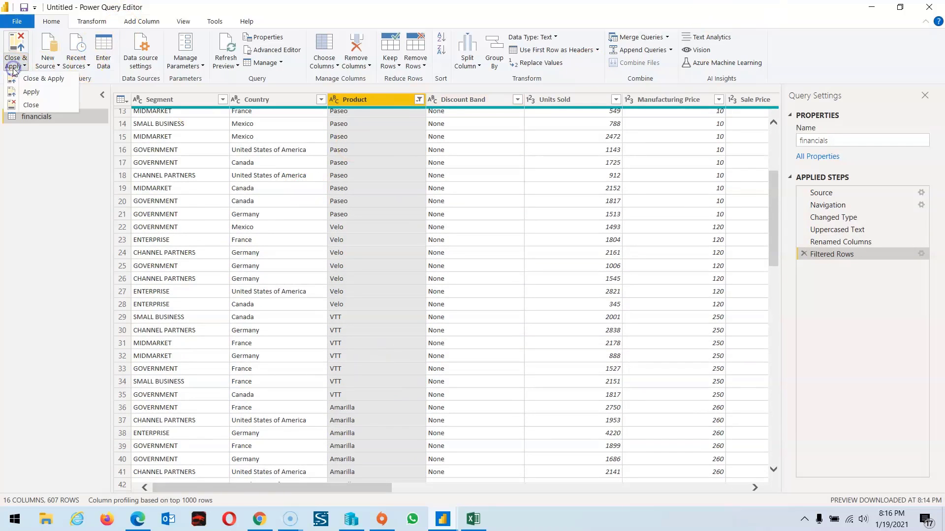
click(18, 82)
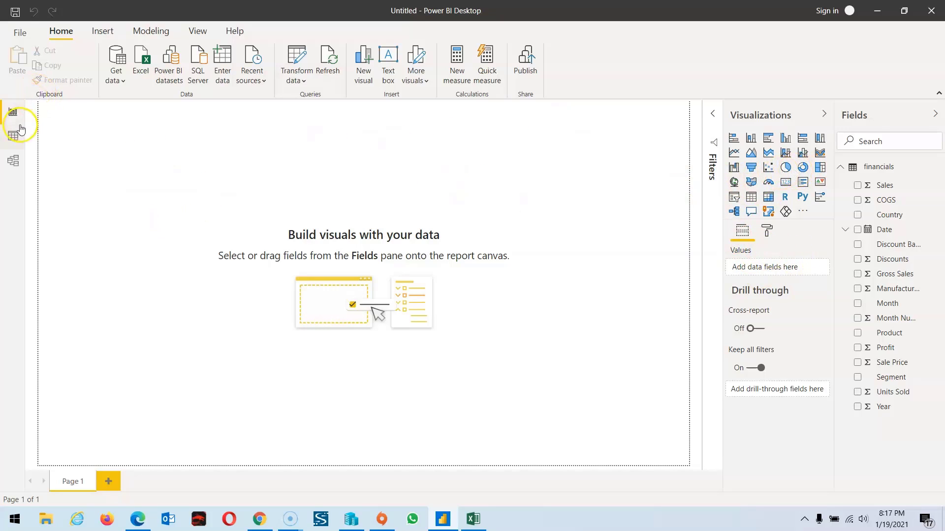
In Data view, inspect financials' 607 rows and the Date field's Year, Quarter, Month, Day hierarchy
click(12, 137)
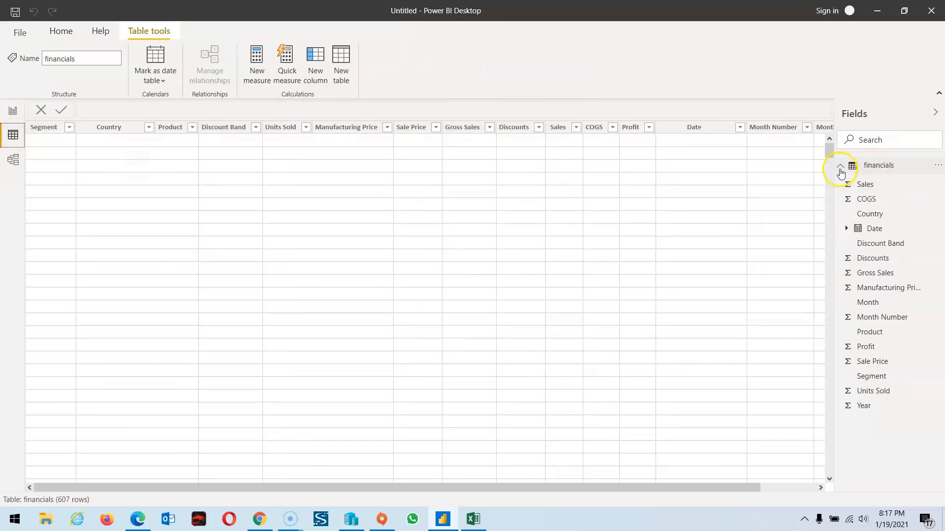
click(841, 168)
click(841, 168)
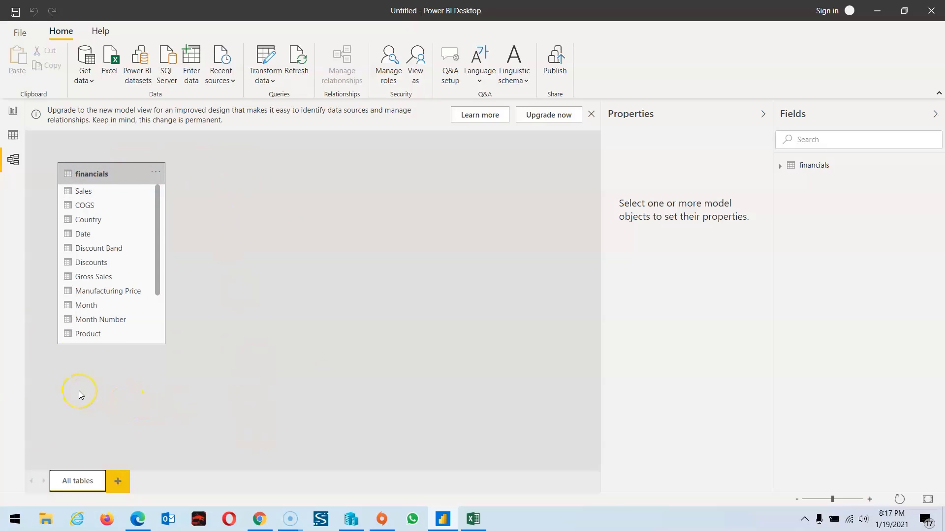
click(13, 135)
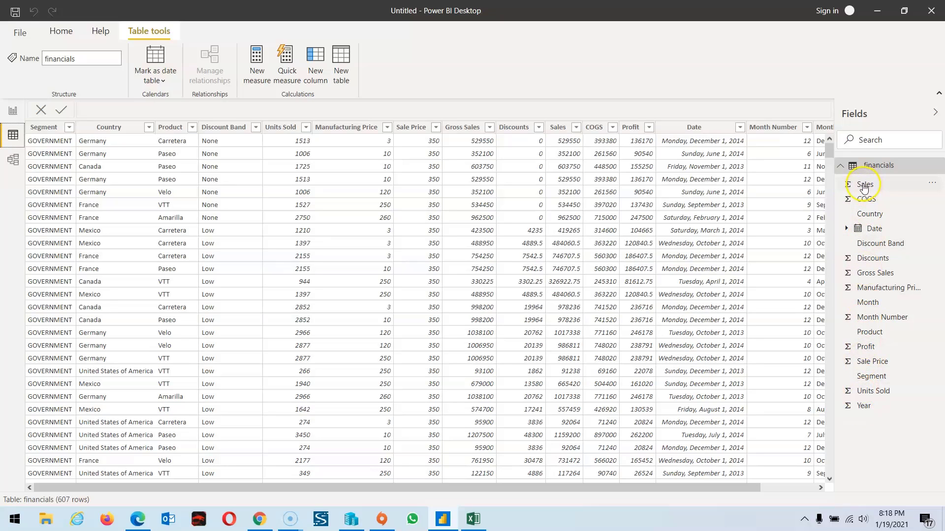
click(852, 230)
click(847, 229)
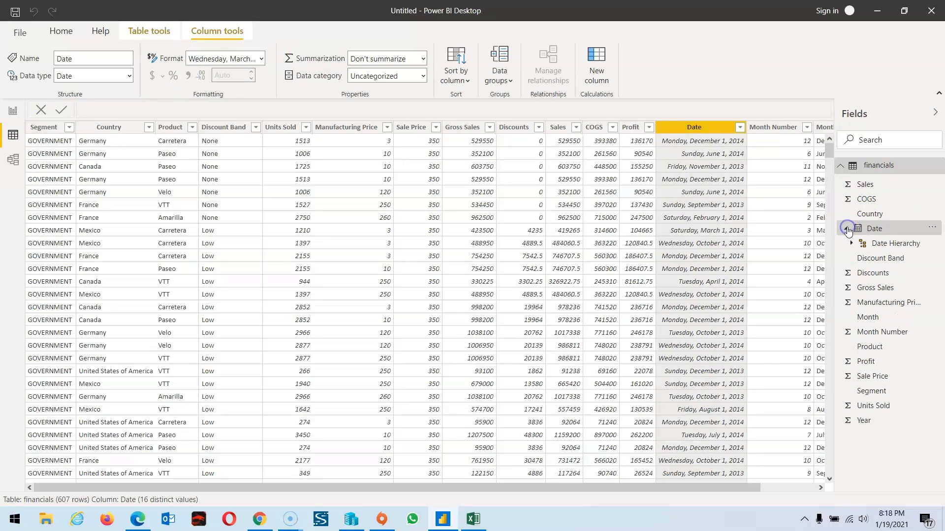
click(852, 244)
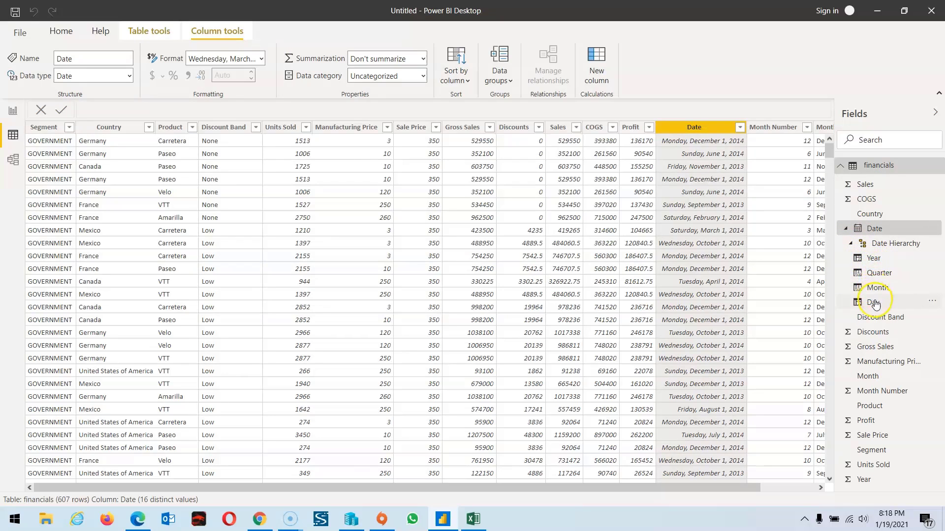
click(848, 230)
click(840, 166)
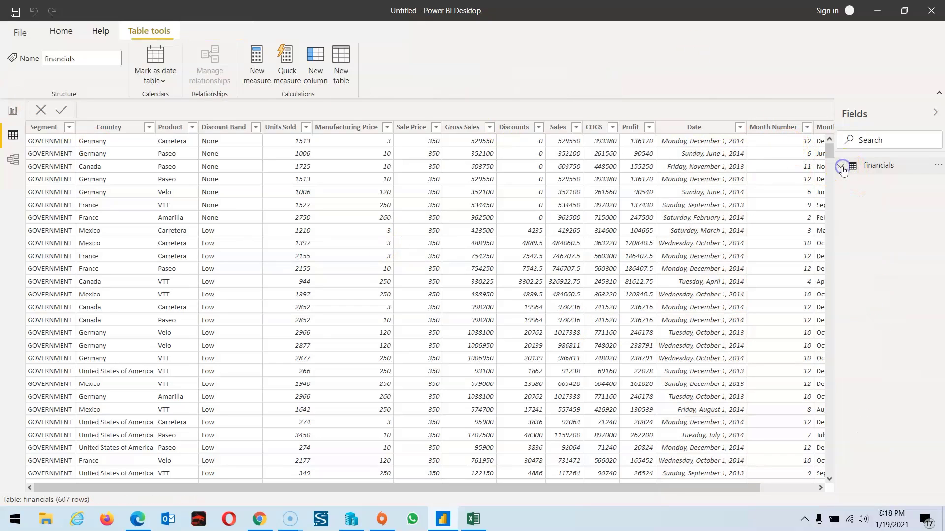
Start a new table formula Calendar = CALENDAR(MIN(financials[Date]) for the start date
click(343, 60)
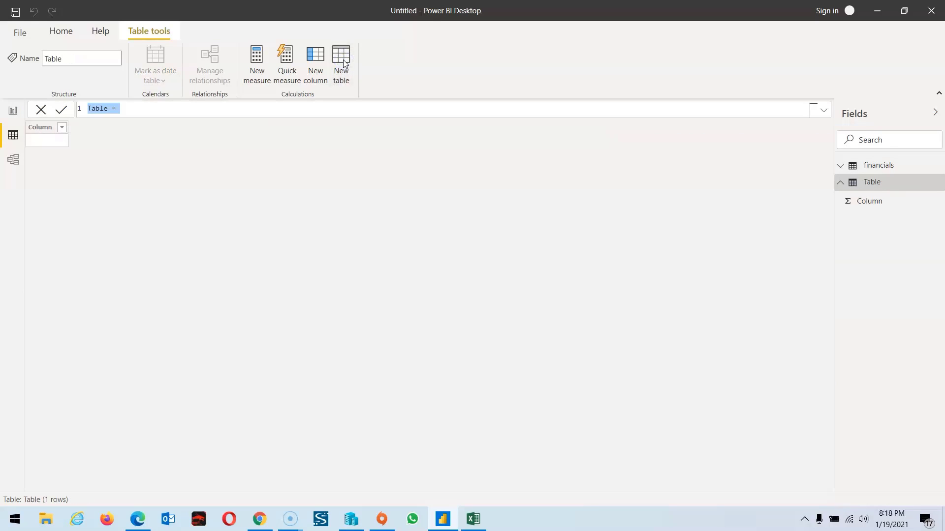
key(BackSpace)
text(Cal)
key(BackSpace)
text(lendar =CALENDAR()
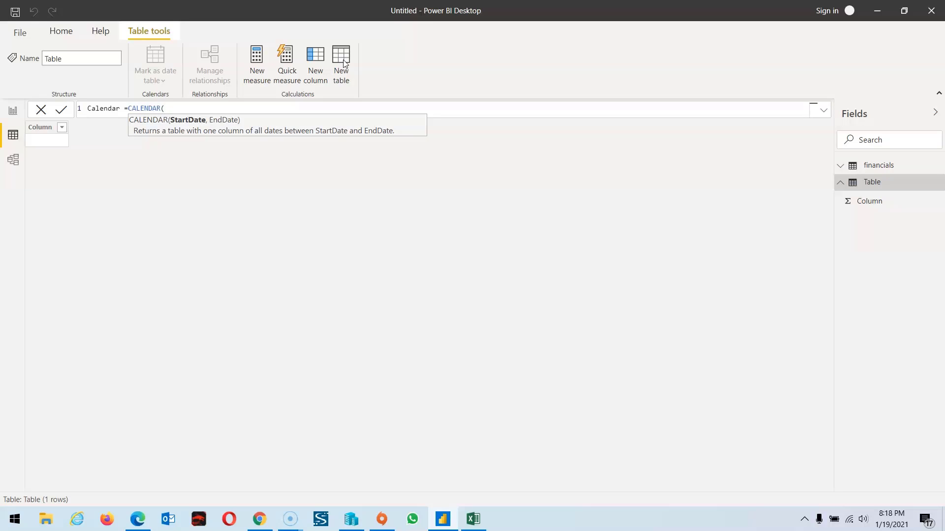
text(Date)
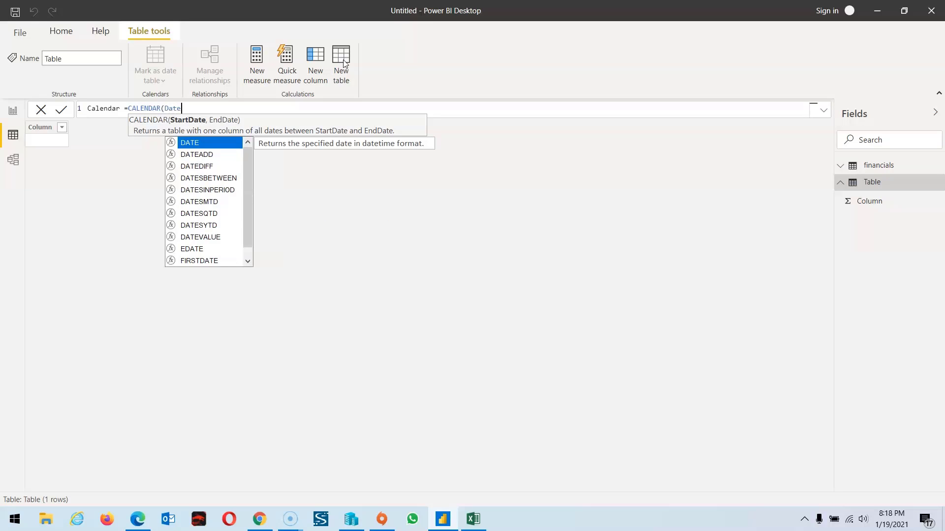
key(BackSpace)
key(BackSpace)
key(BackSpace)
key(BackSpace)
text(Min/)
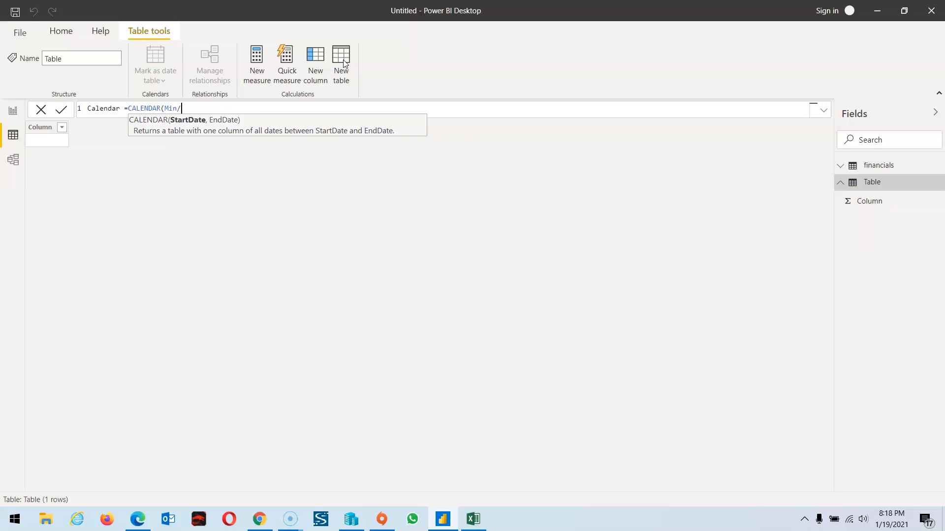
key(BackSpace)
text(()
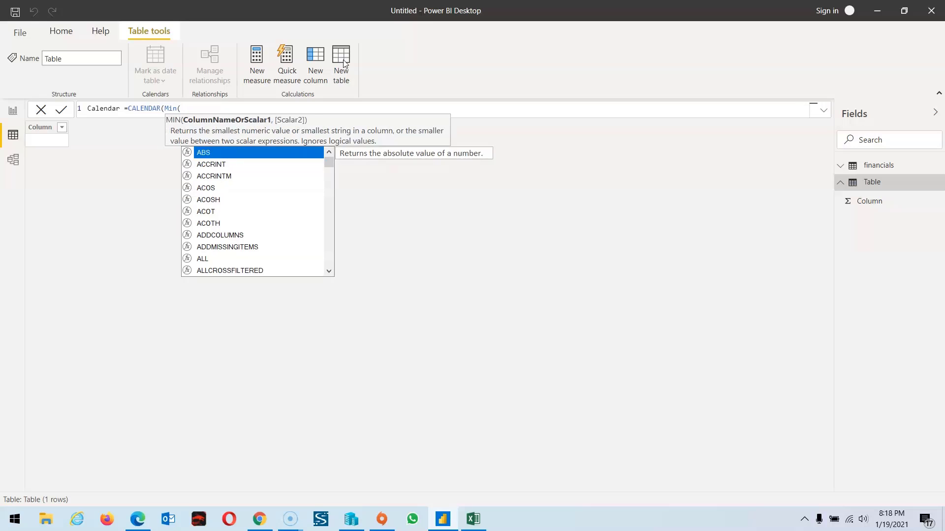
text(fin)
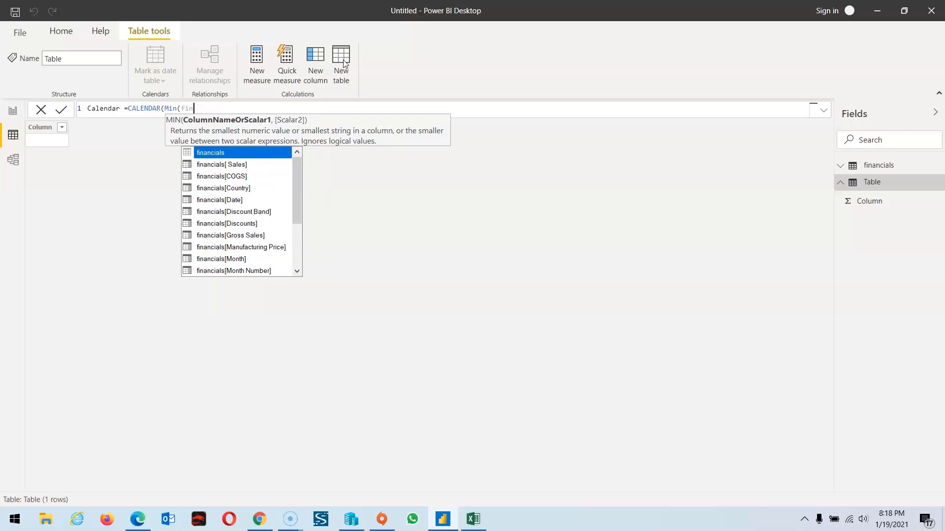
key(Down)
key(Down)
key(Down)
key(Down)
key(Tab)
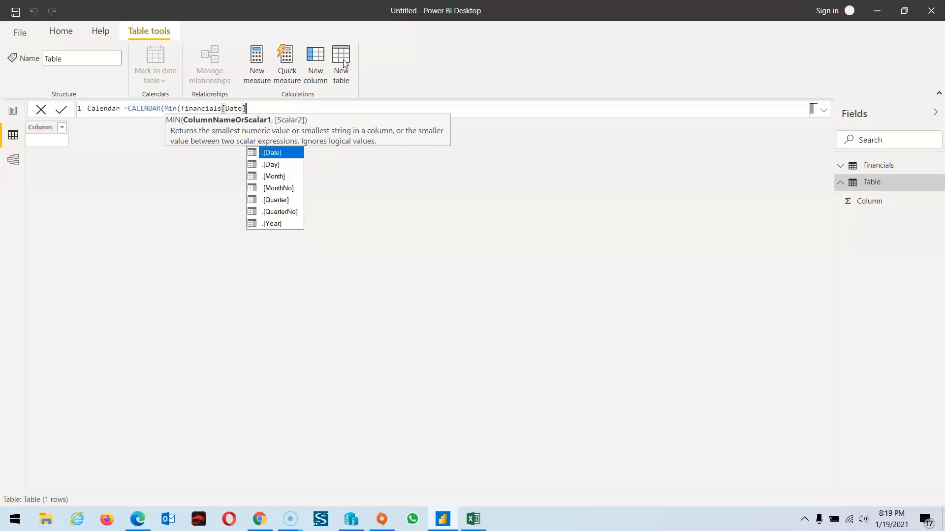
Add MAX(financials[Date]) as the end date and close the formula's brackets
text(,fin)
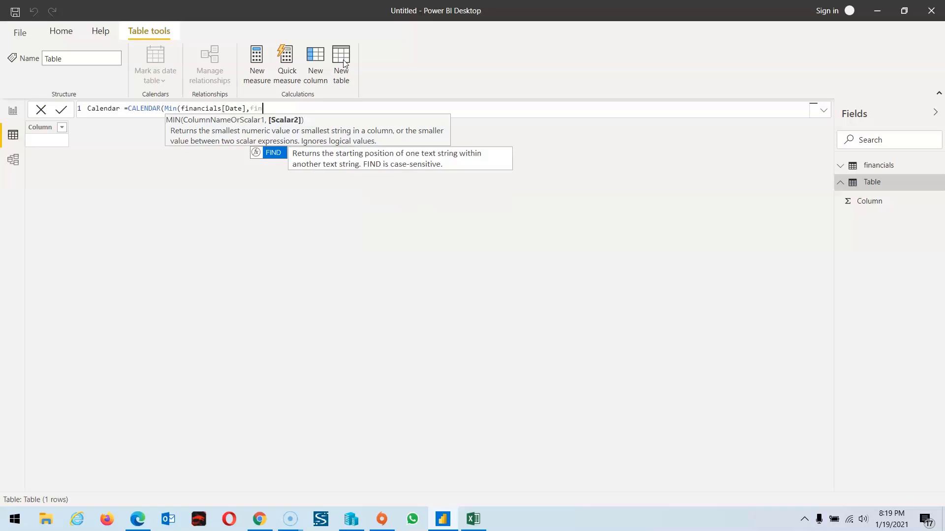
key(BackSpace)
key(BackSpace)
key(BackSpace)
text(MAX()
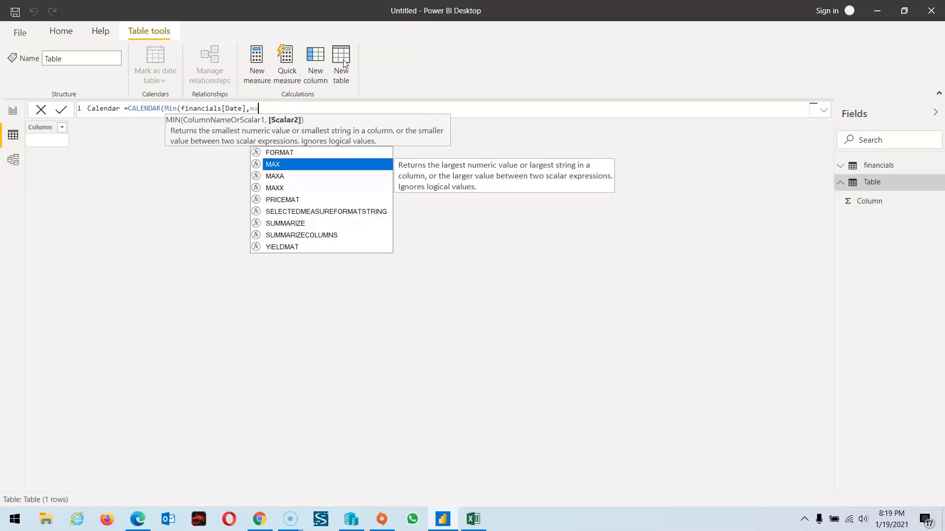
text(fin)
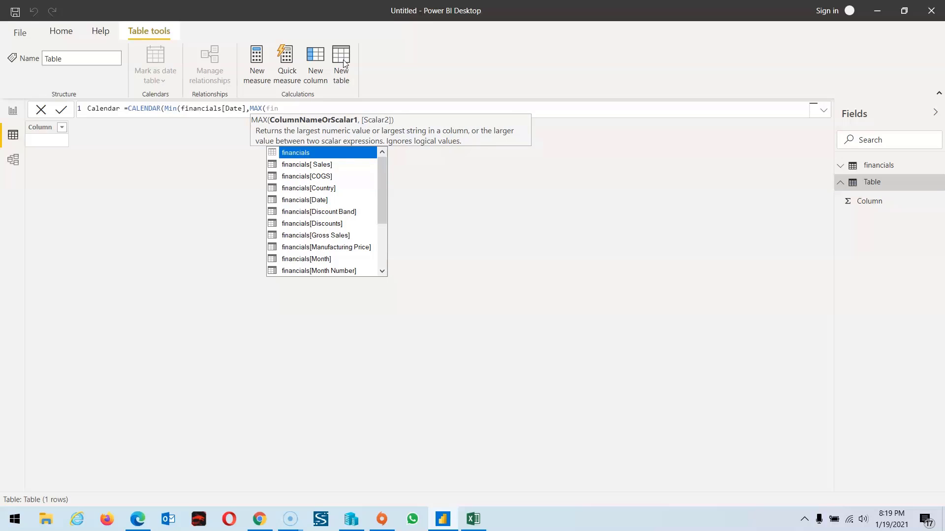
key(Down)
key(Down)
key(Down)
key(Down)
key(Tab)
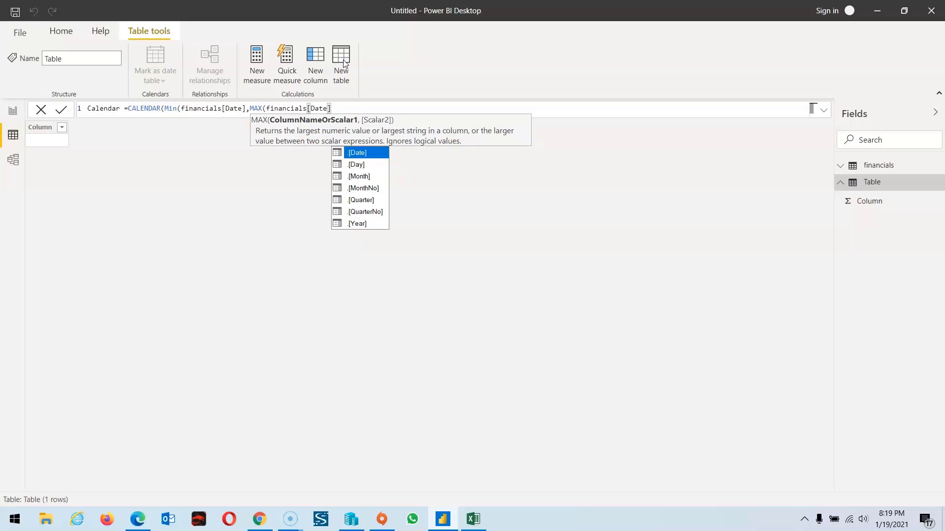
text())
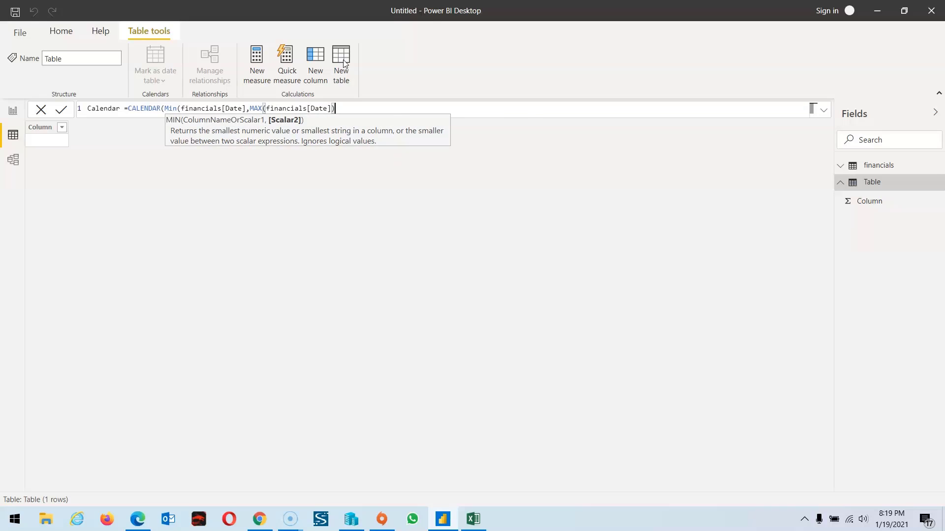
key(Left)
key(Left)
key(Left)
key(Left)
key(Left)
key(Left)
key(Left)
key(Left)
key(Left)
key(Left)
key(Left)
key(Left)
key(Left)
key(Left)
key(Left)
key(Left)
key(Left)
key(Left)
key(Left)
key(Left)
key(Left)
key(Left)
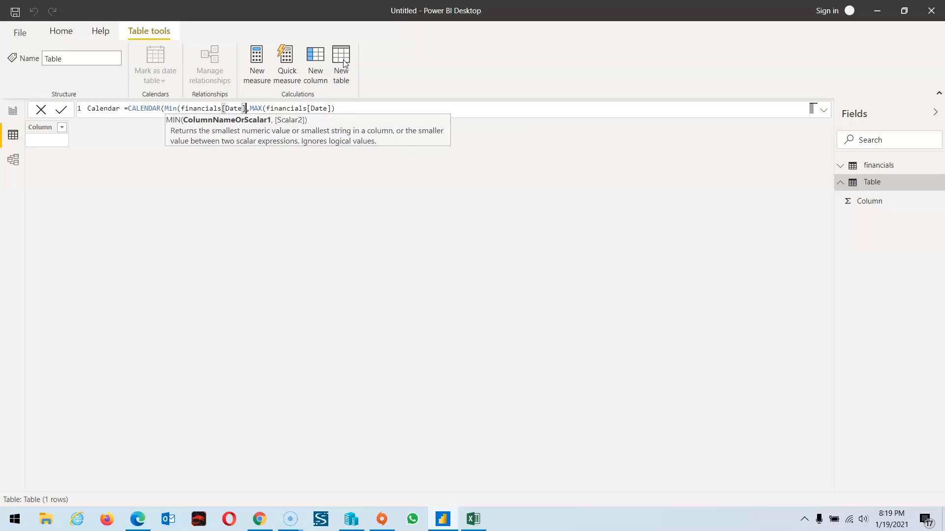
text())
key(Right)
key(Right)
key(Right)
key(Right)
key(Right)
key(Right)
key(Right)
key(Right)
key(Right)
key(Right)
key(Right)
key(Right)
key(Right)
key(Right)
key(Right)
key(Right)
key(Right)
key(Right)
key(Right)
key(Right)
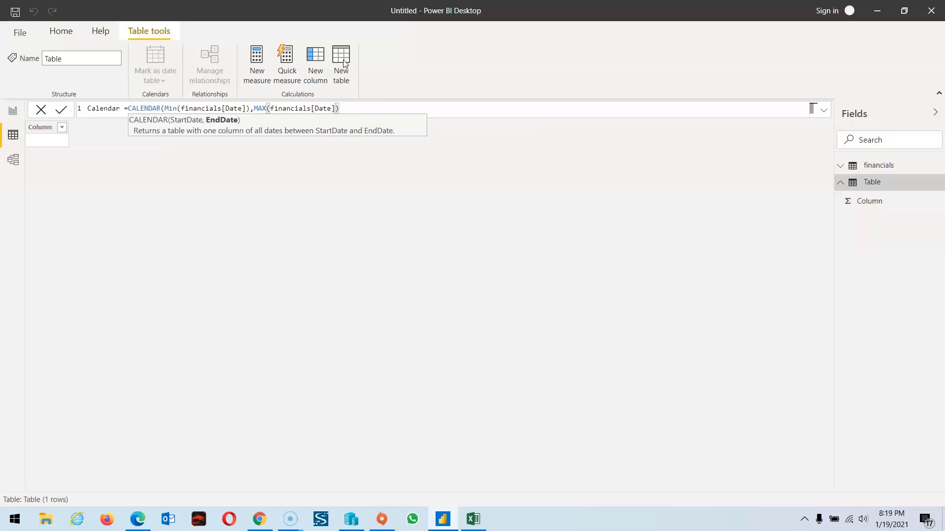
text())
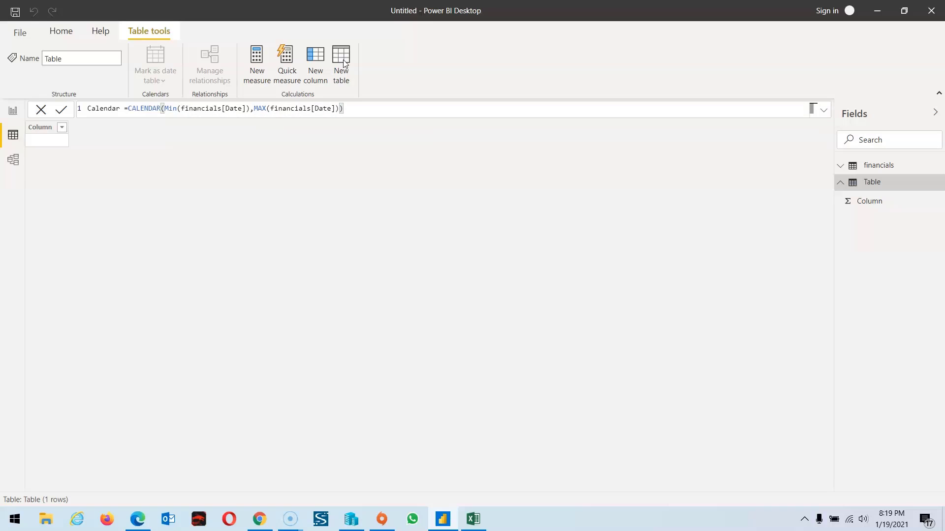
Commit the Calendar formula and scroll its 457 dates from 9/1/2013 to 12/1/2014
click(61, 110)
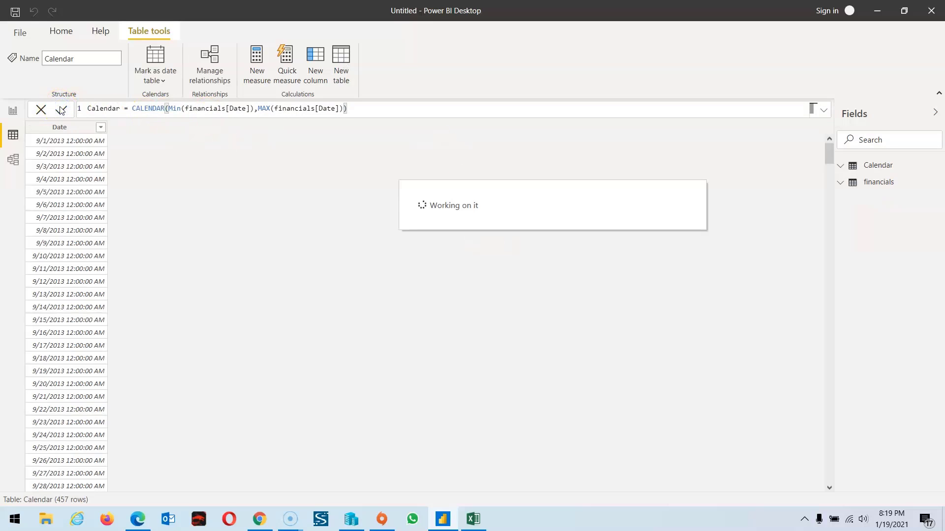
click(70, 262)
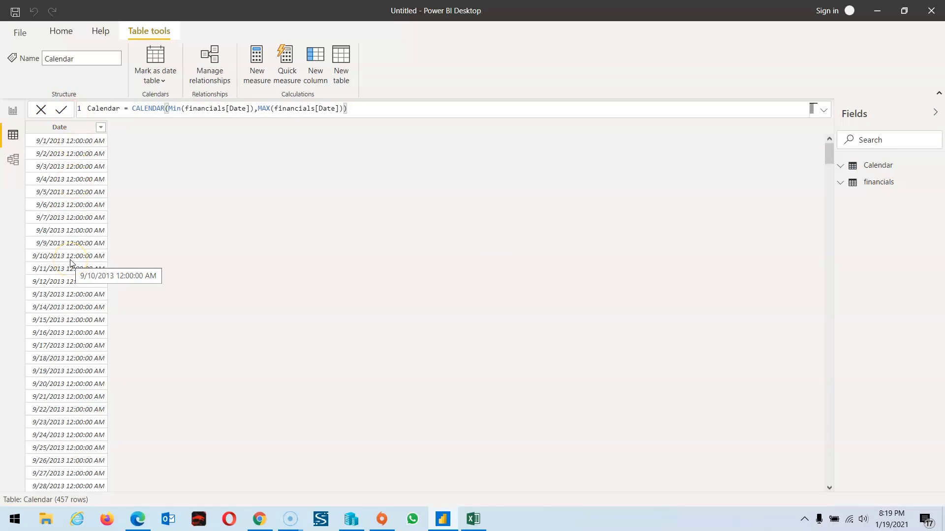
click(56, 143)
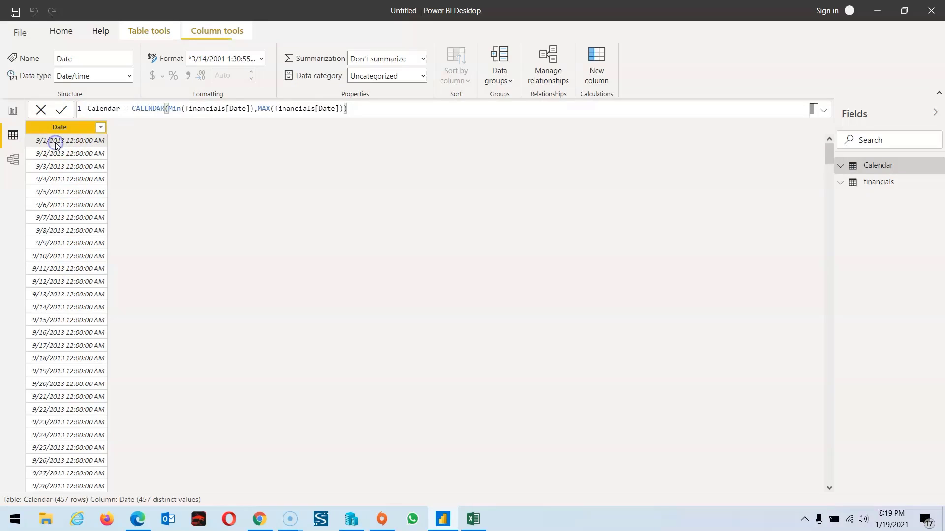
scroll(95, 348, down, 20)
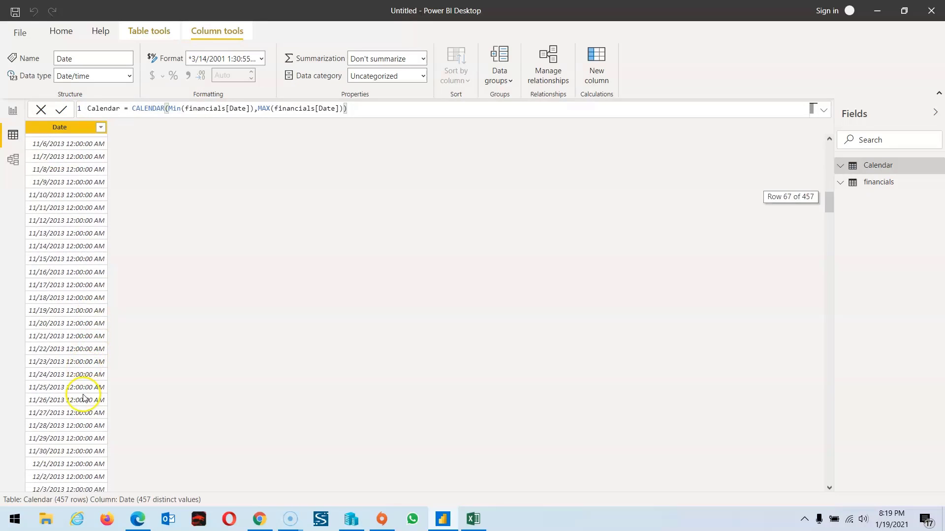
scroll(84, 407, down, 20)
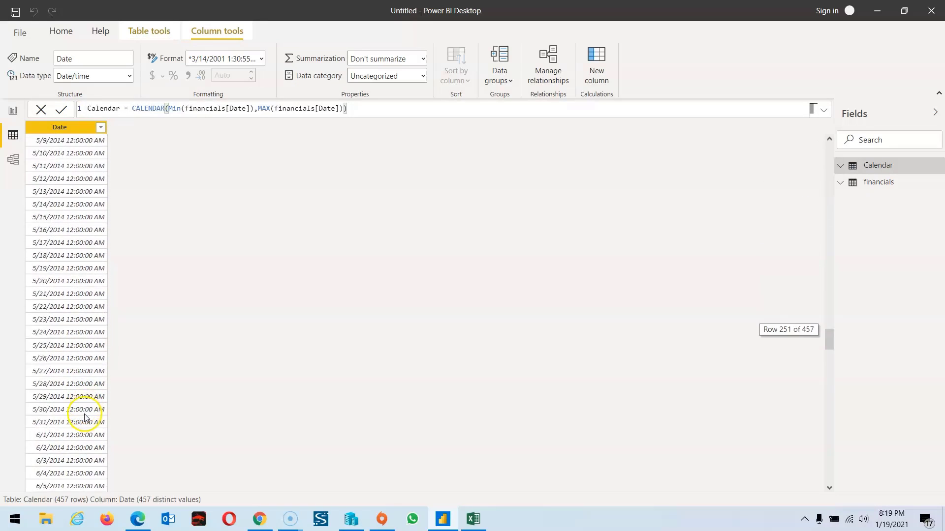
scroll(83, 426, down, 20)
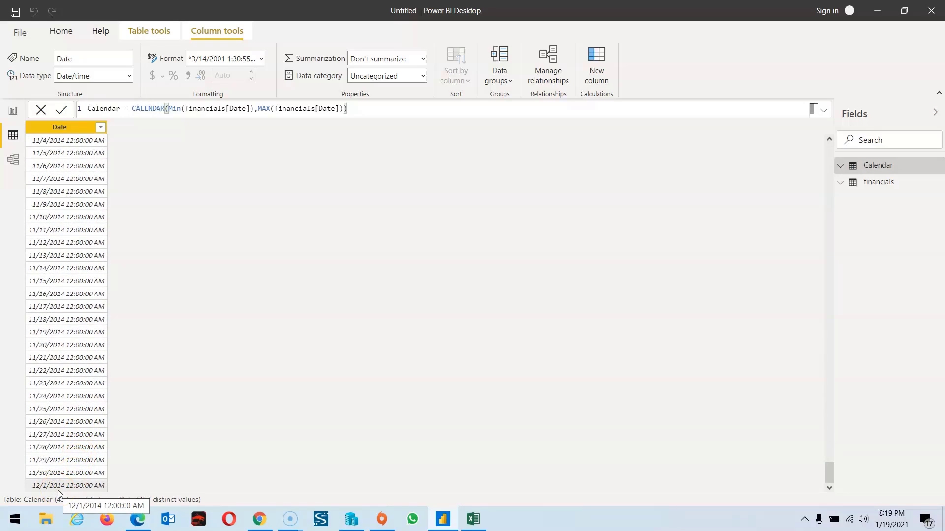
scroll(74, 394, up, 20)
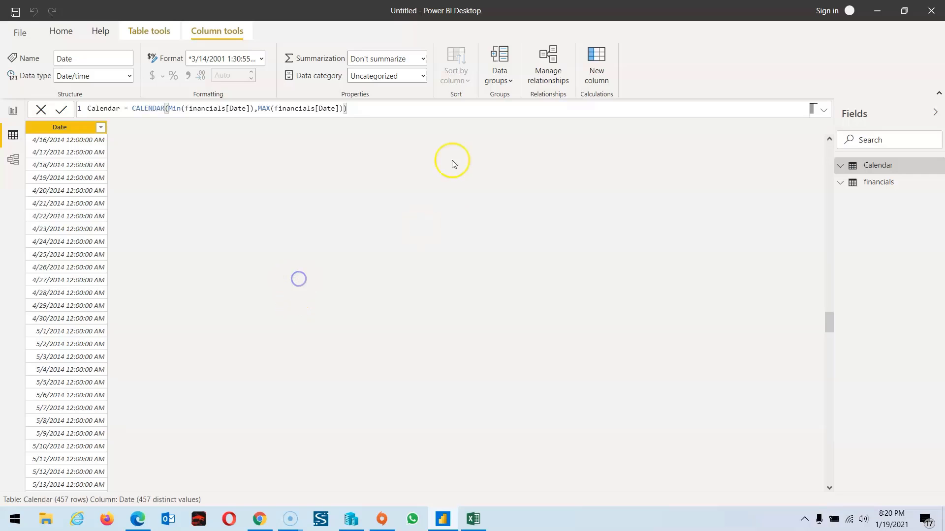
click(61, 110)
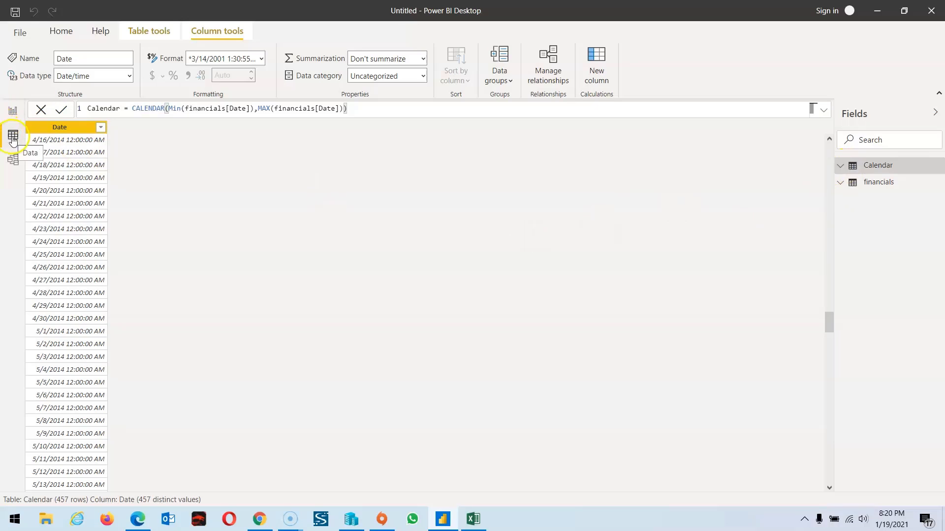
In Model view, drag Calendar's Date onto financials' Date to create a one-to-many relationship
click(12, 160)
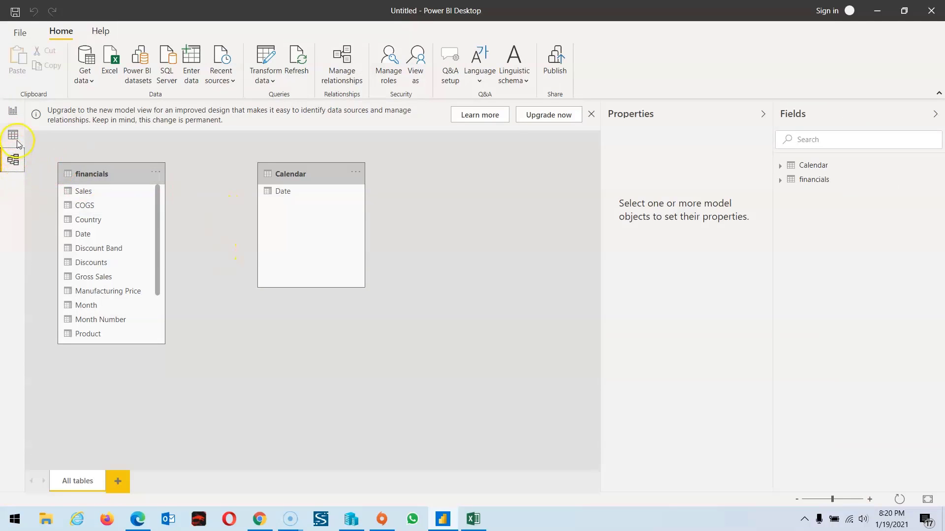
click(10, 160)
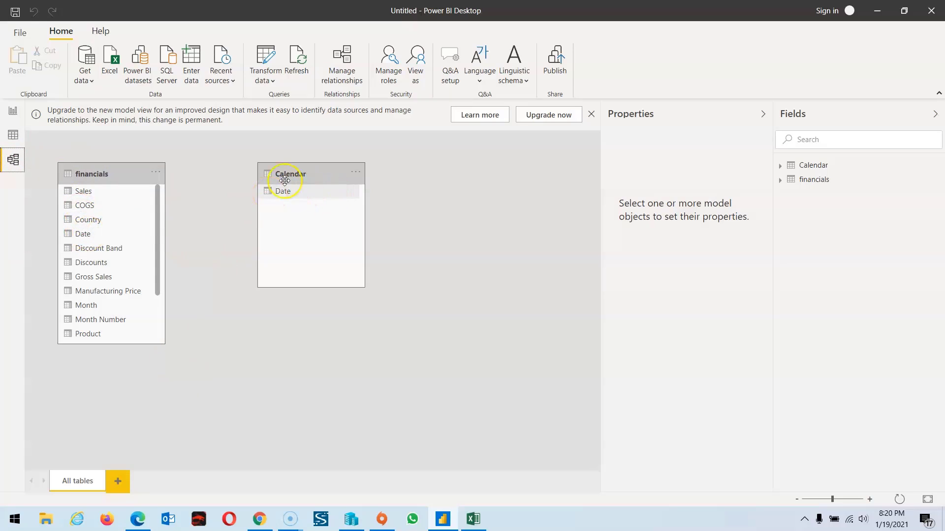
drag(269, 193, 99, 238)
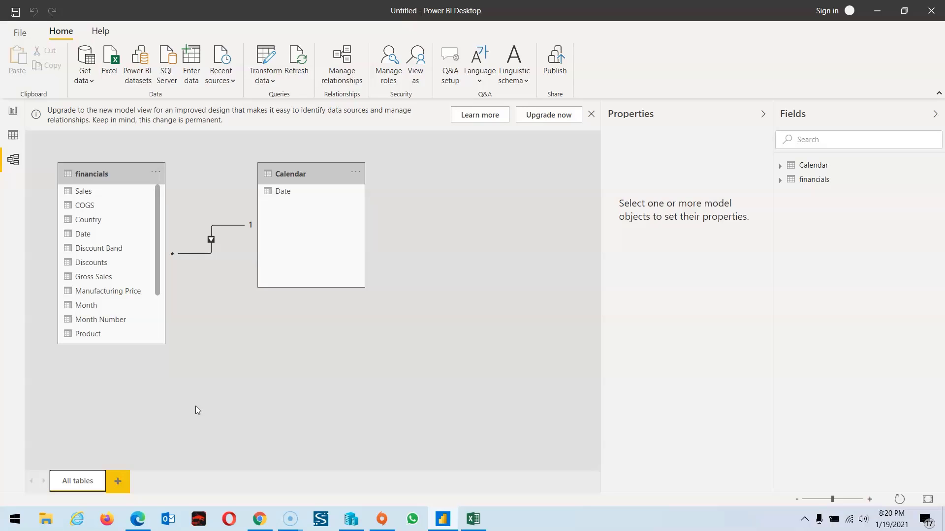
Insert a text box on the report page and paste in 'Executive Summary- Financial Report'
click(13, 111)
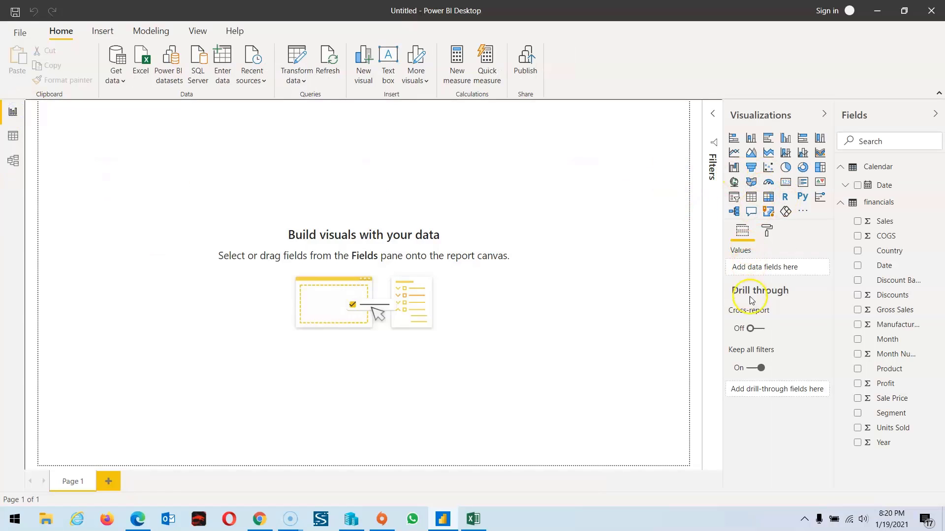
click(104, 128)
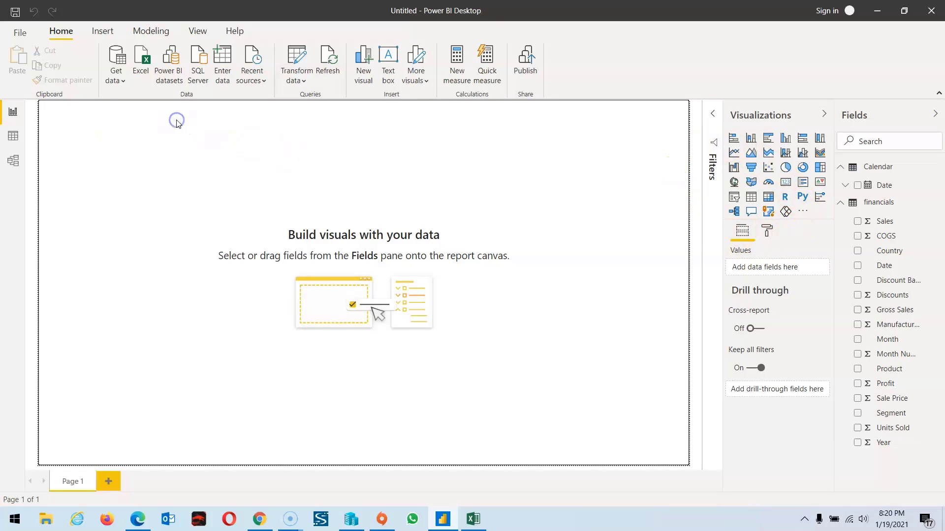
click(117, 29)
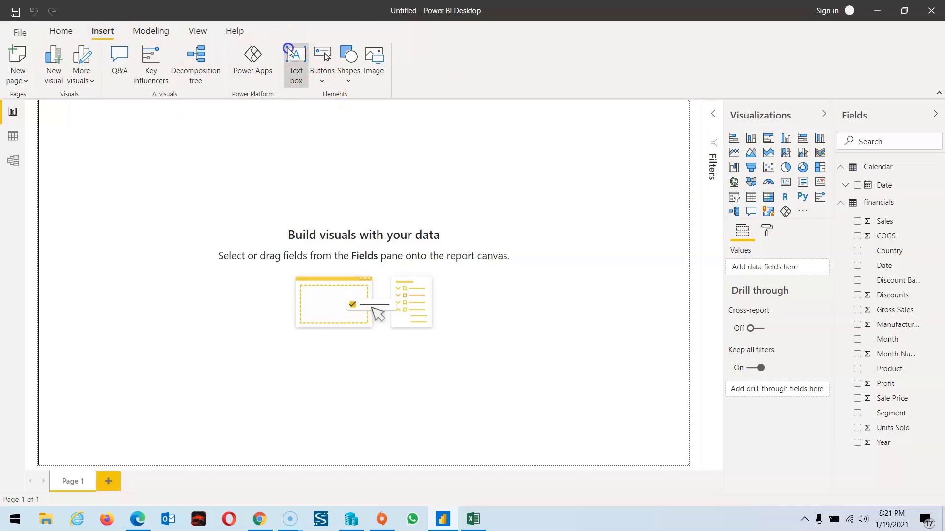
click(297, 62)
click(118, 128)
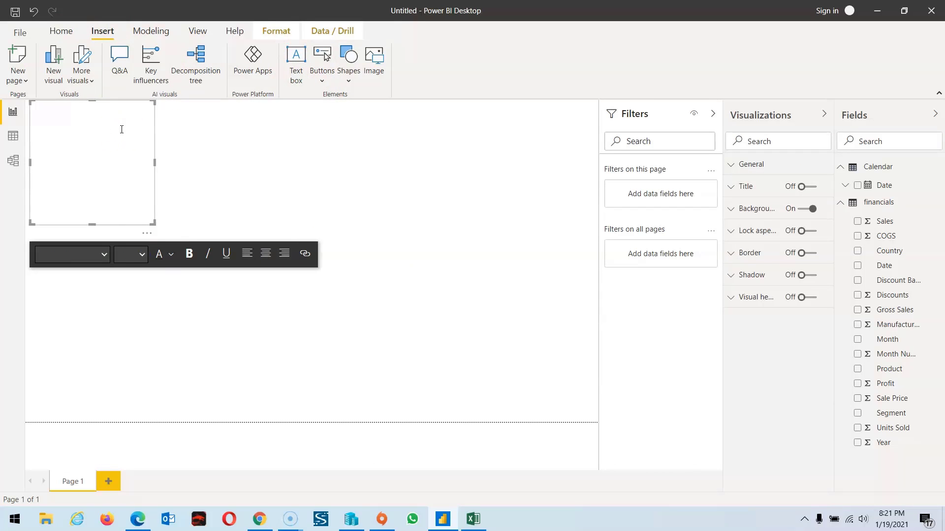
key(ctrl+v)
Widen the title text box and set the title text to 36 pt
click(142, 255)
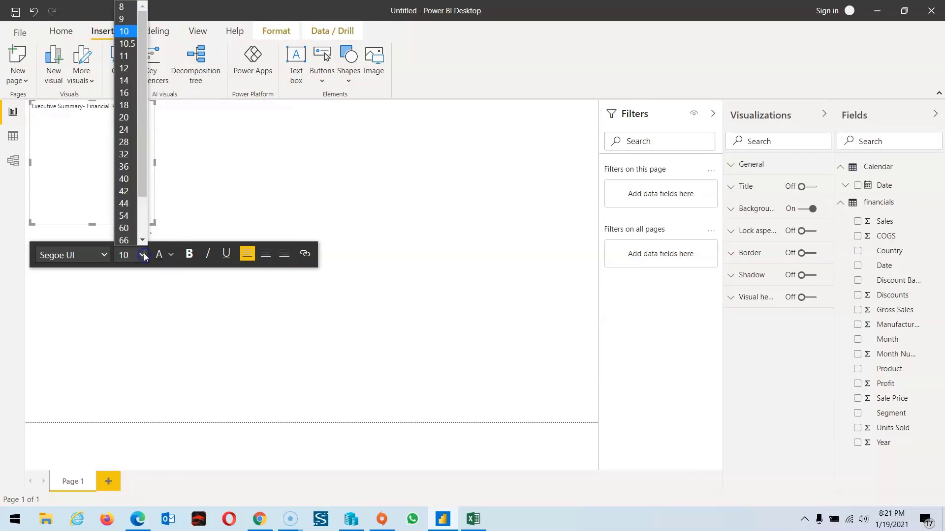
click(125, 154)
drag(154, 163, 429, 163)
drag(139, 105, 13, 108)
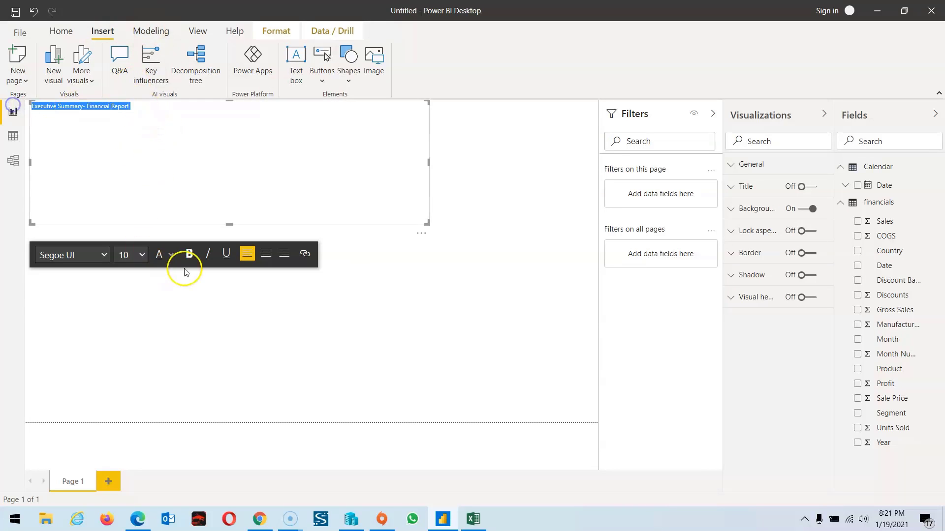
click(143, 255)
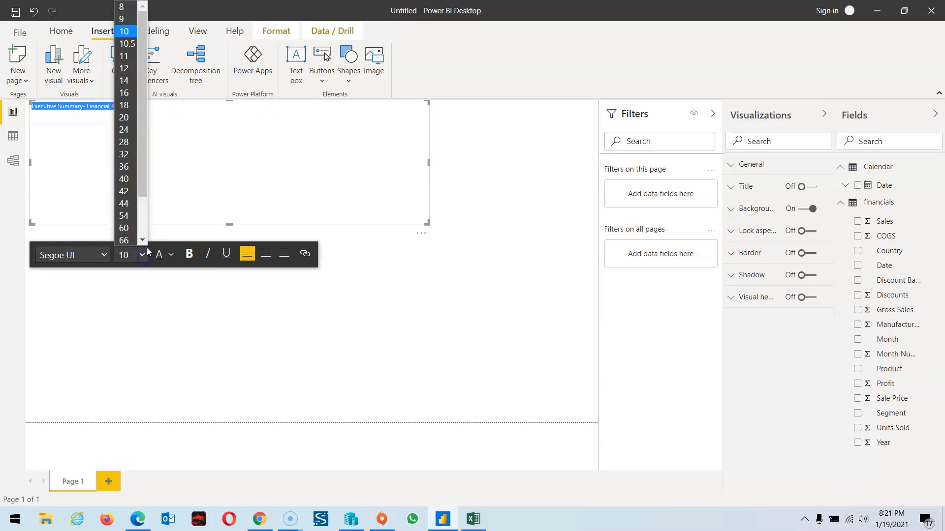
click(126, 166)
click(401, 173)
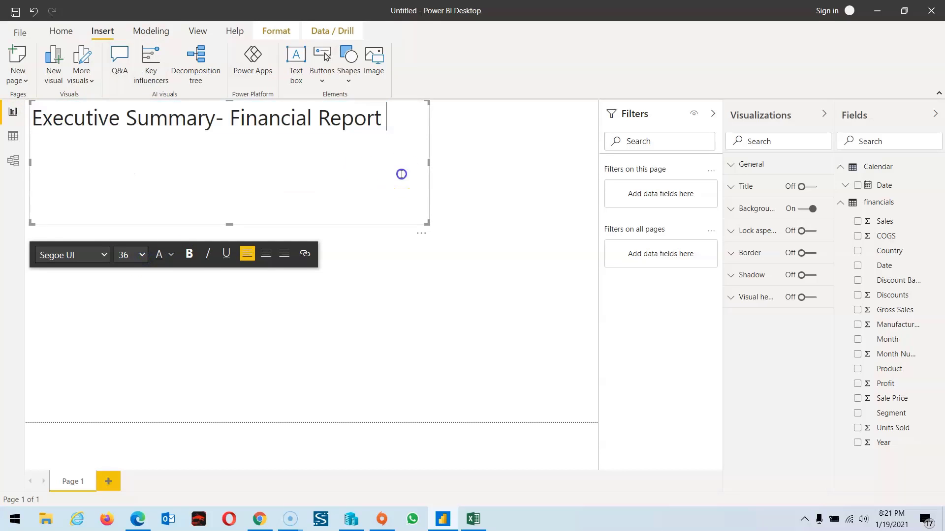
click(453, 277)
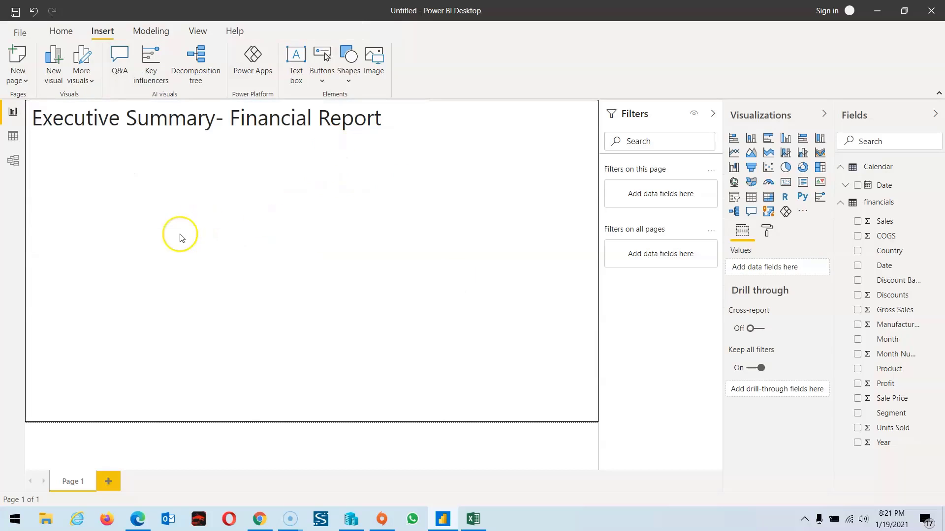
Shorten the title box's height and delete the empty table visual
click(213, 222)
drag(231, 224, 238, 139)
click(235, 222)
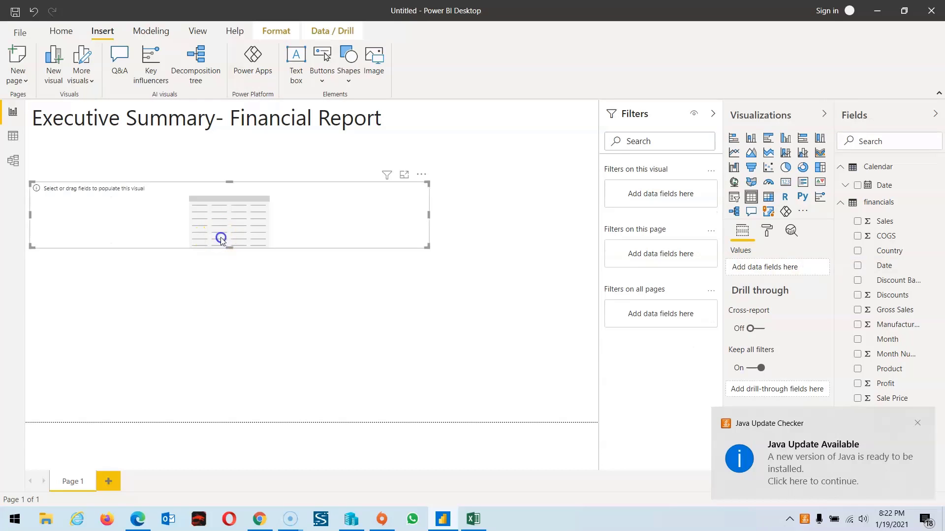
key(Delete)
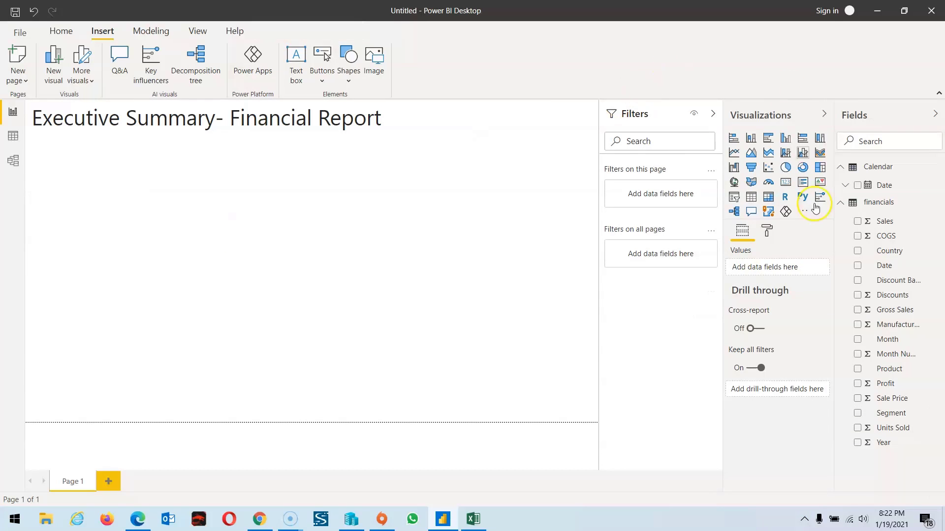
Create a Profit column chart, then remove financials' Date from its axis
click(859, 384)
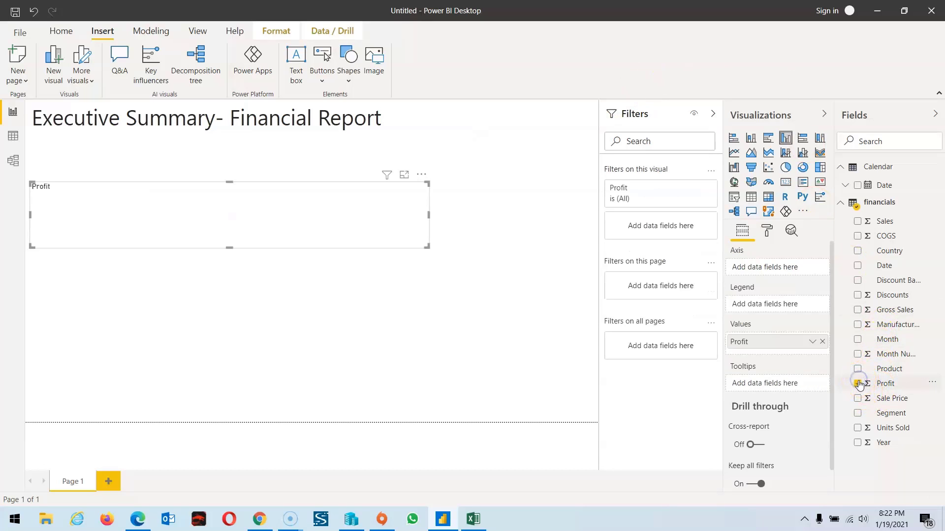
click(858, 266)
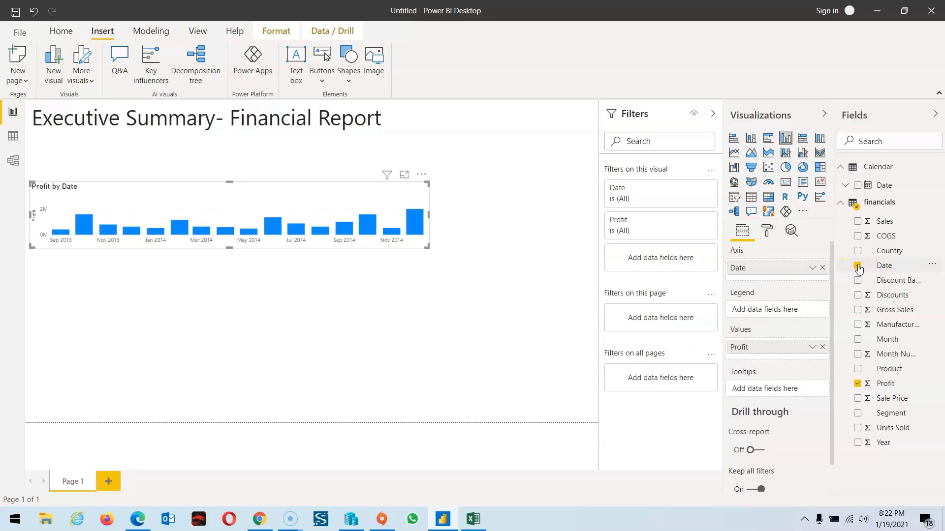
click(812, 268)
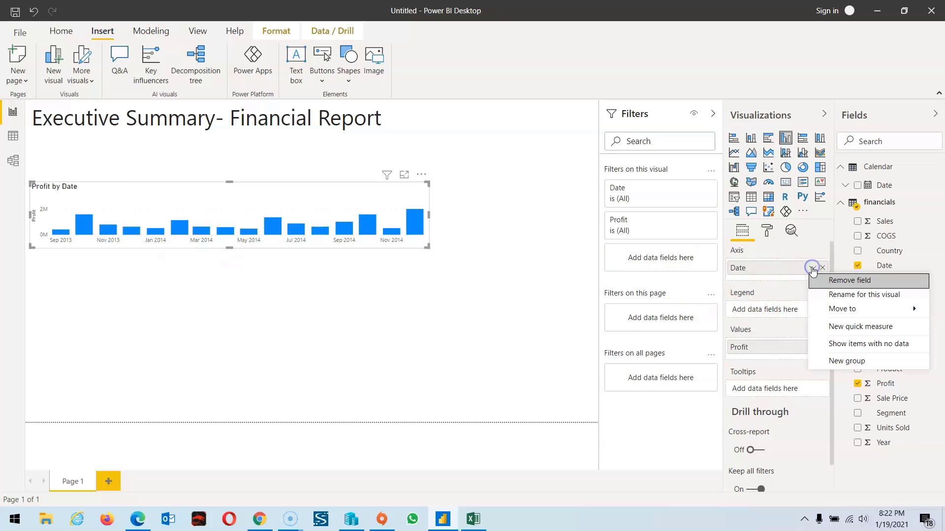
click(755, 273)
double_click(757, 270)
drag(757, 270, 924, 359)
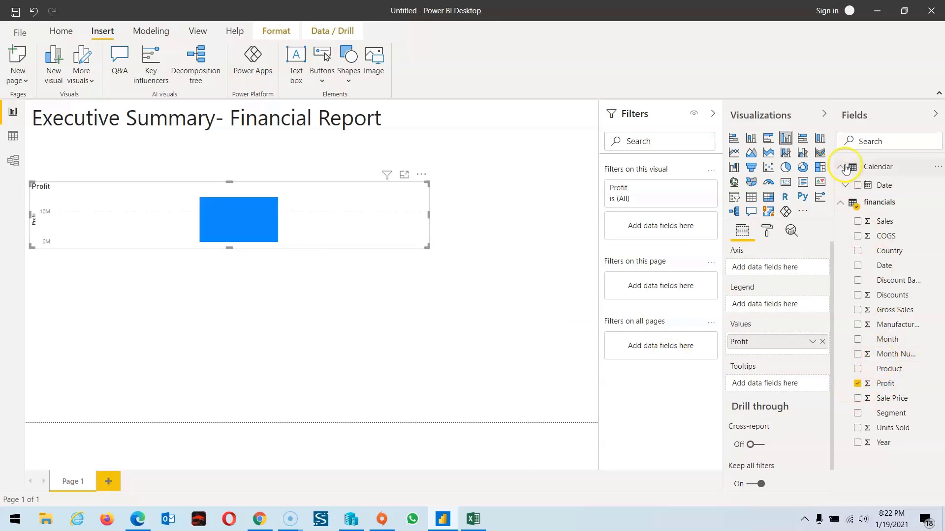
Put Calendar's Date Hierarchy on the axis, keeping only the Year and Month levels
click(845, 185)
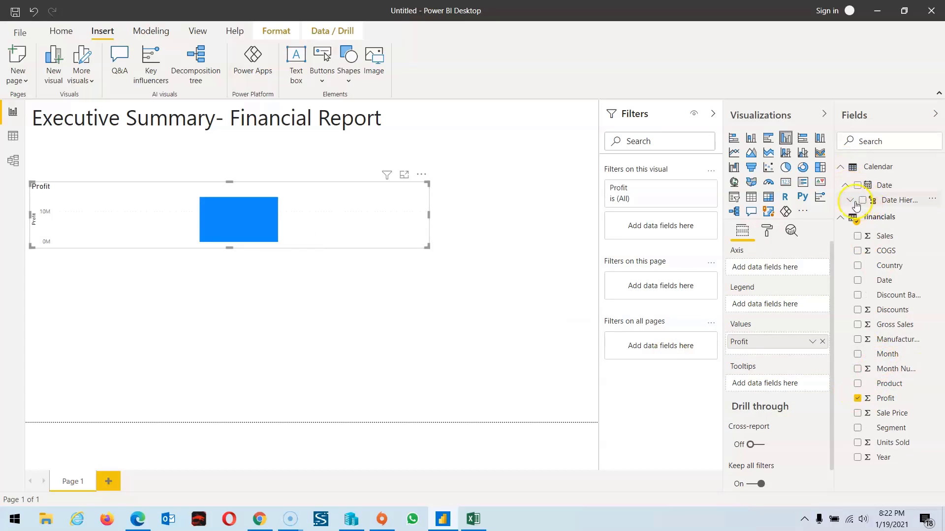
click(850, 201)
click(859, 186)
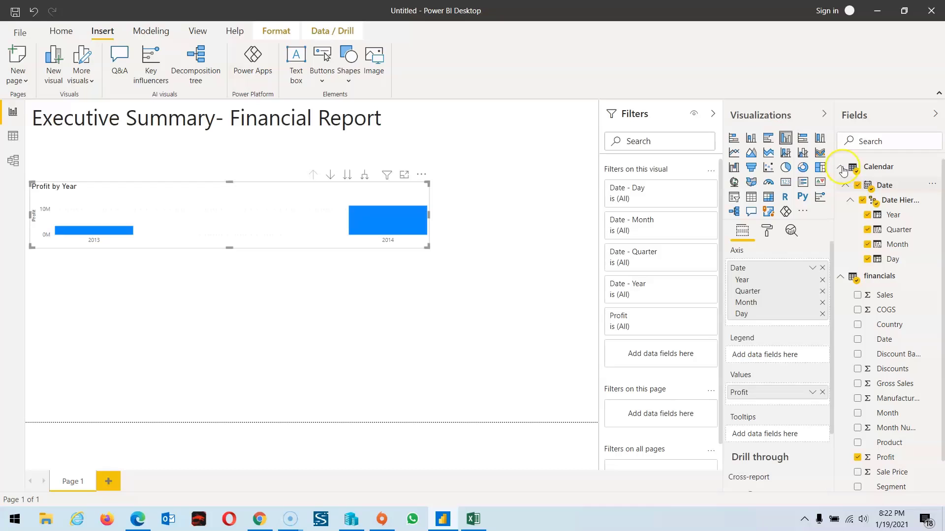
click(822, 314)
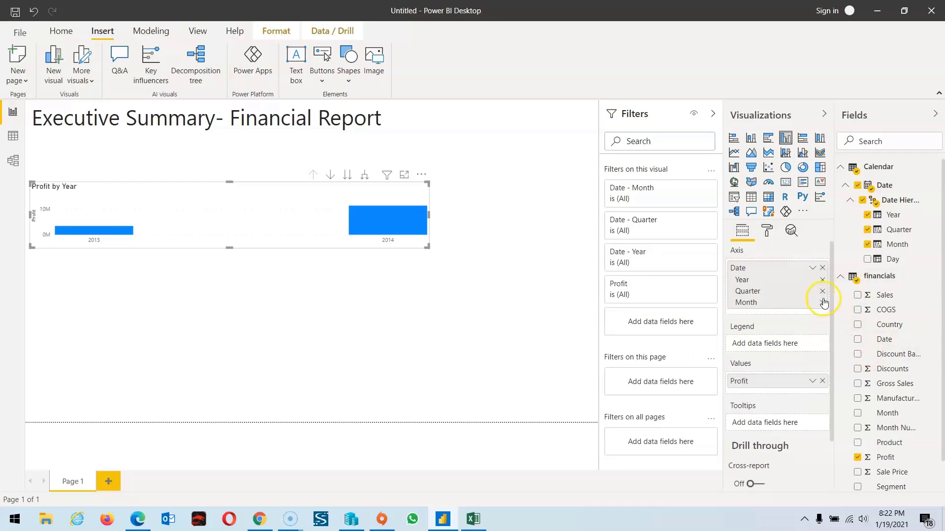
click(822, 291)
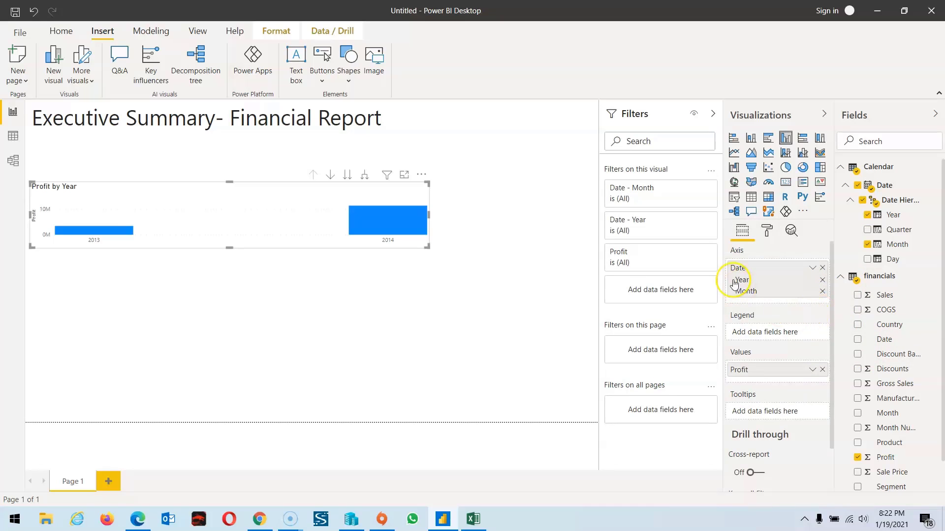
drag(741, 279, 743, 282)
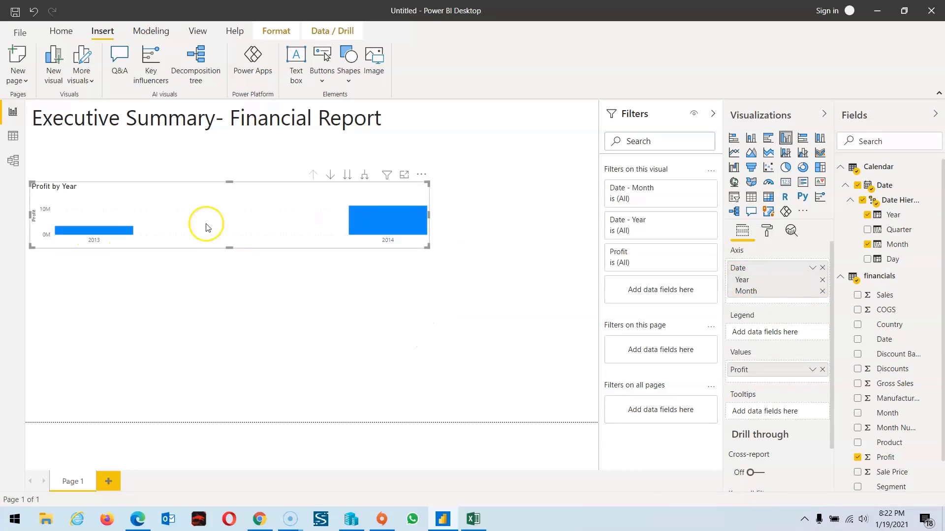
Drill the chart down to months, add Year as the legend, and make the chart wider and taller
click(347, 176)
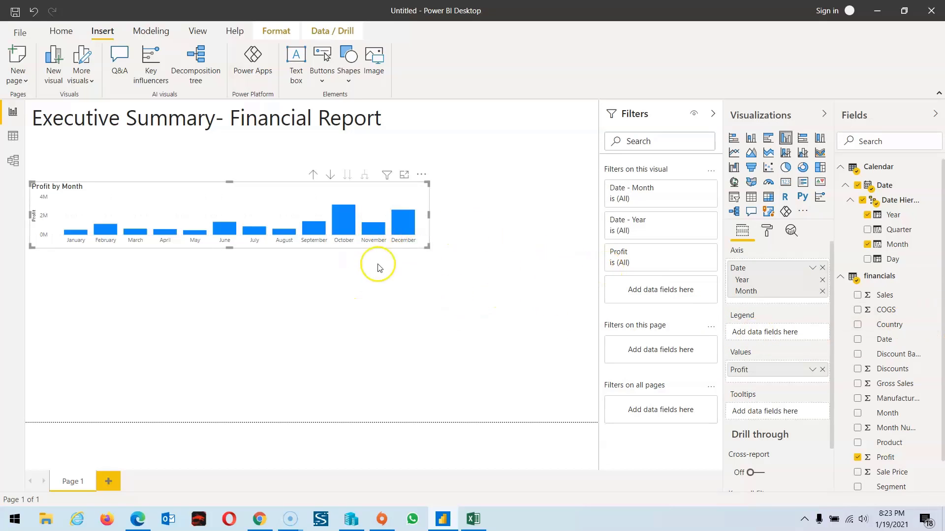
drag(902, 258, 781, 332)
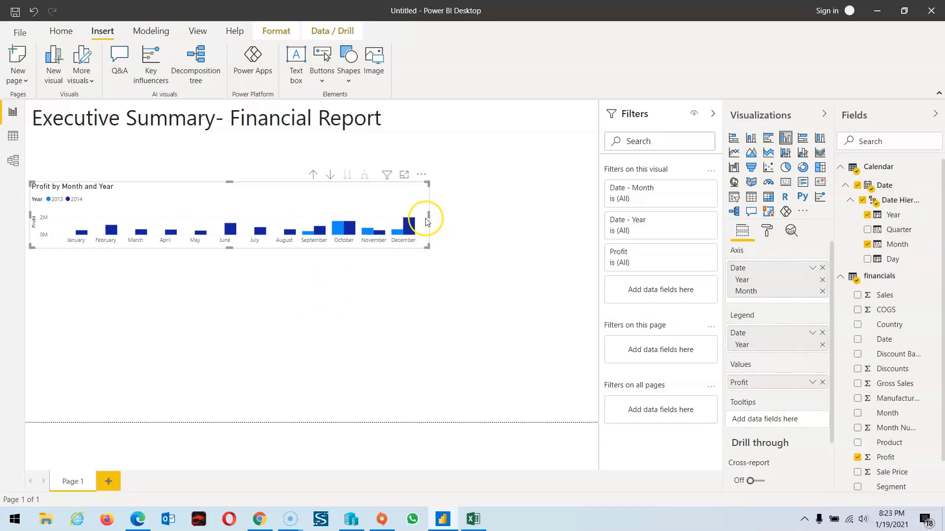
drag(428, 215, 574, 230)
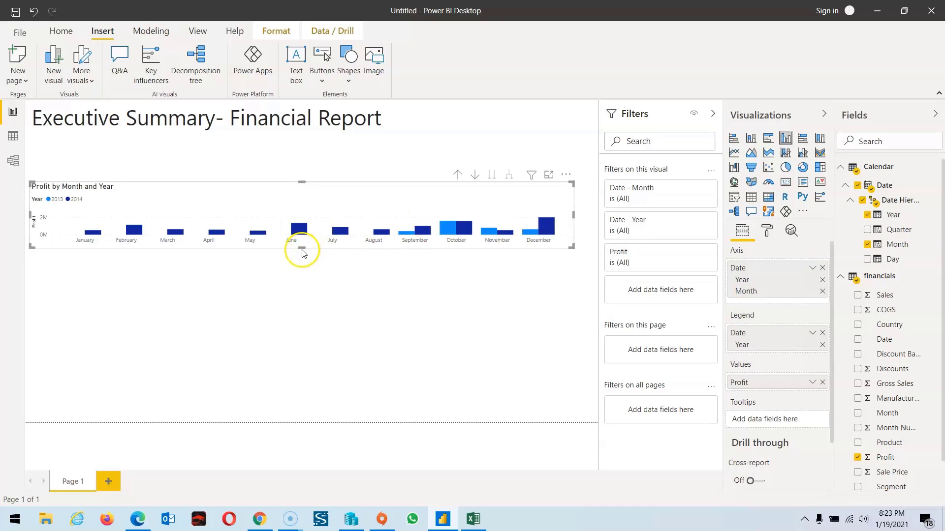
drag(302, 249, 286, 348)
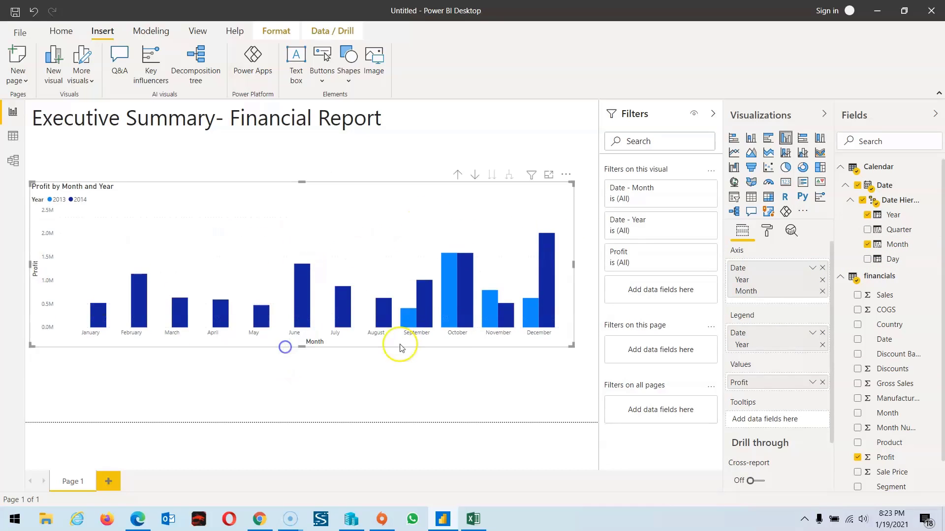
mouse_move(545, 315)
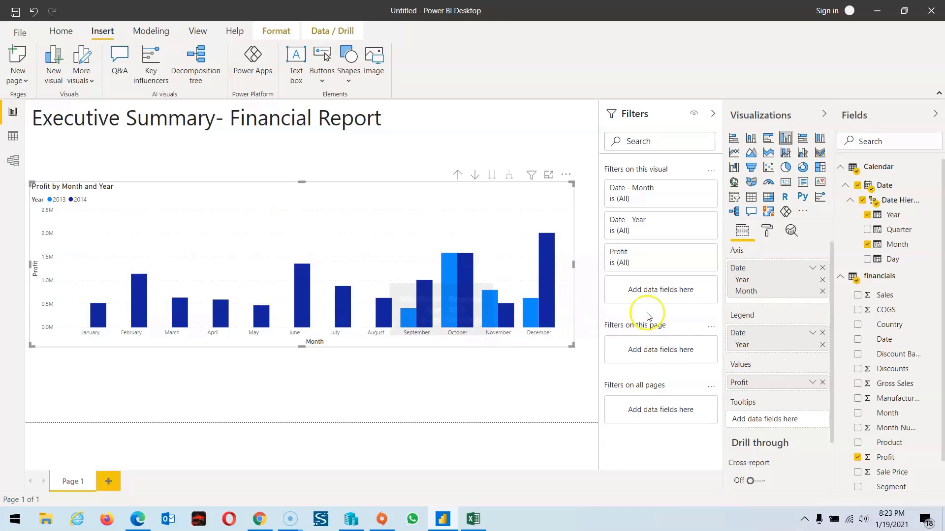
Add a line chart of Profit by Date below the monthly column chart
click(339, 454)
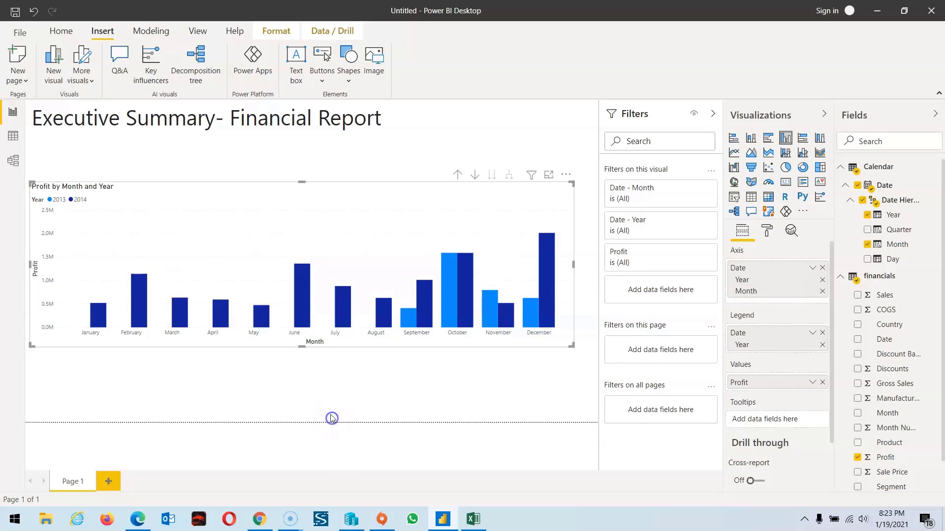
click(733, 152)
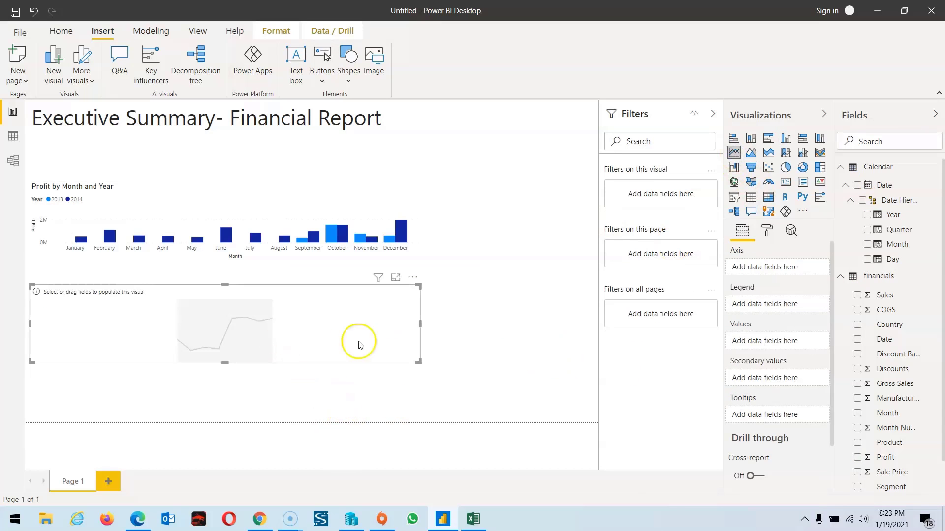
click(858, 459)
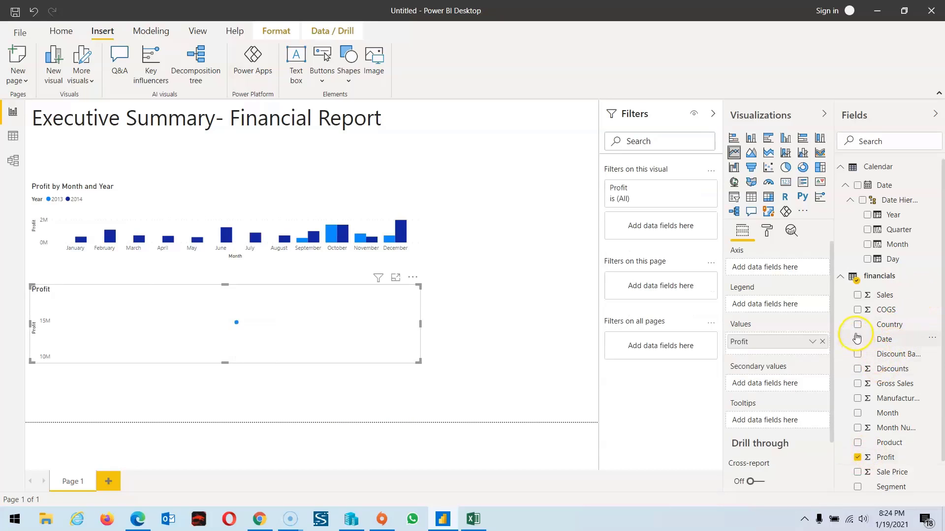
drag(859, 339, 765, 263)
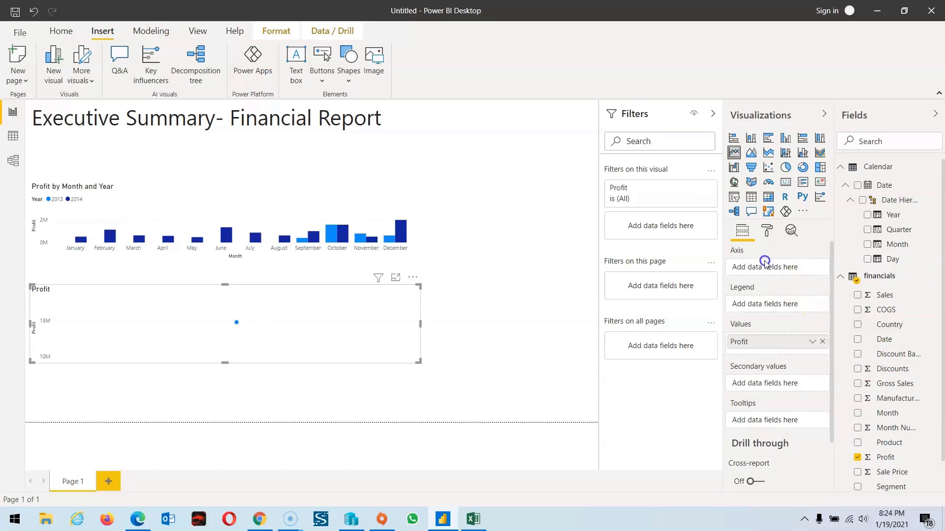
click(858, 340)
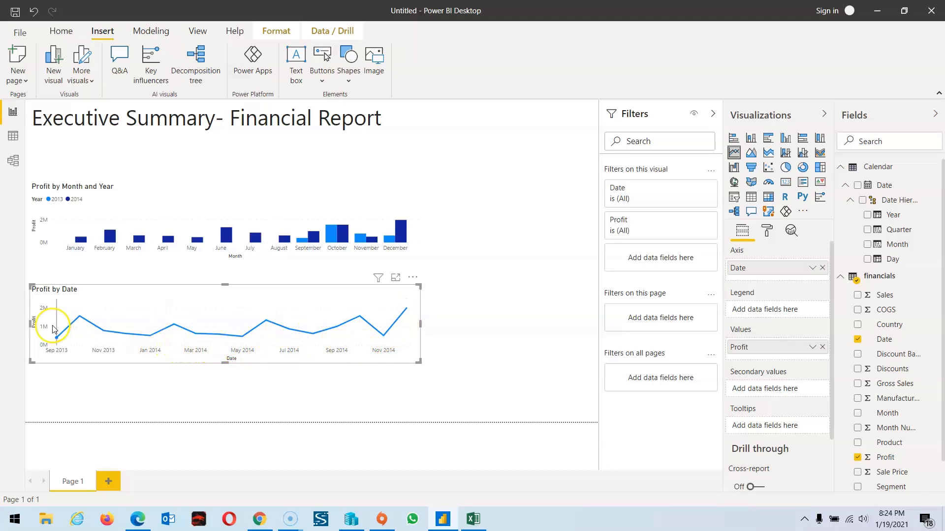
mouse_move(54, 330)
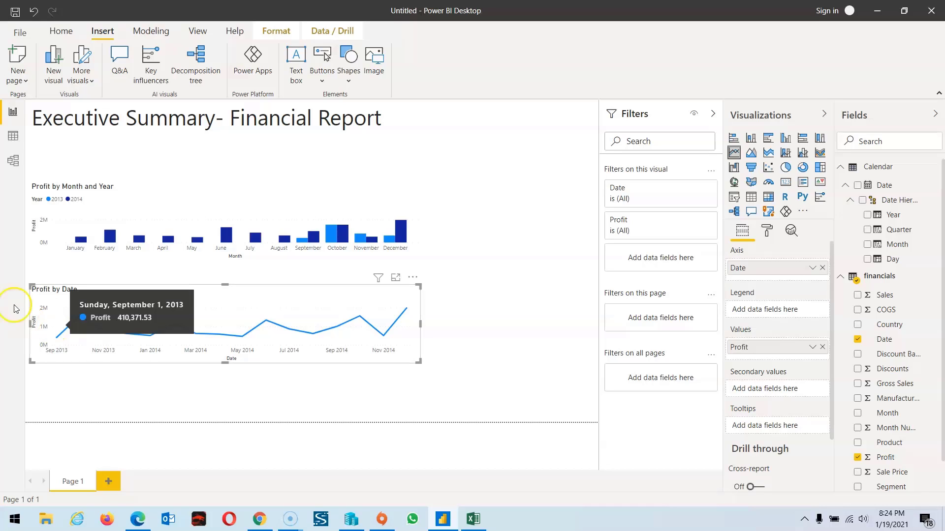
click(397, 382)
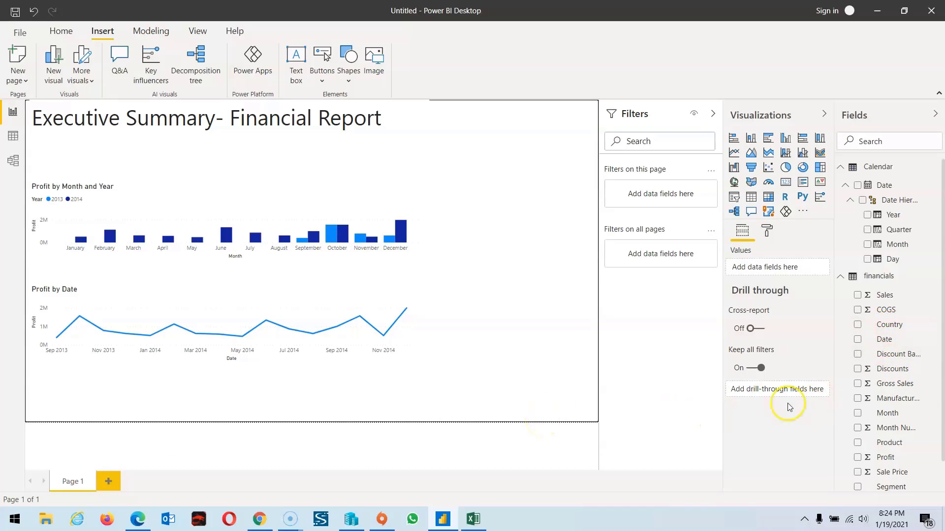
In Data view, select the financials Country column and open its Data category choices
click(11, 142)
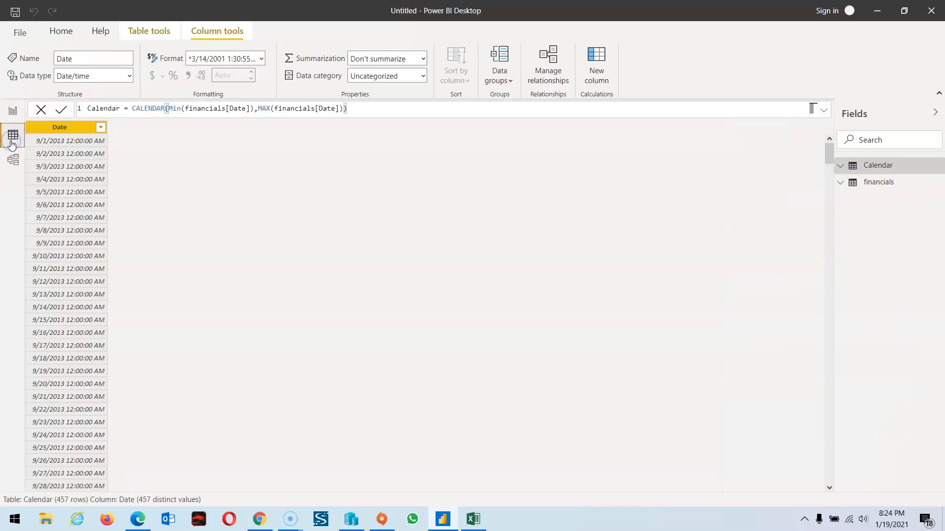
click(880, 183)
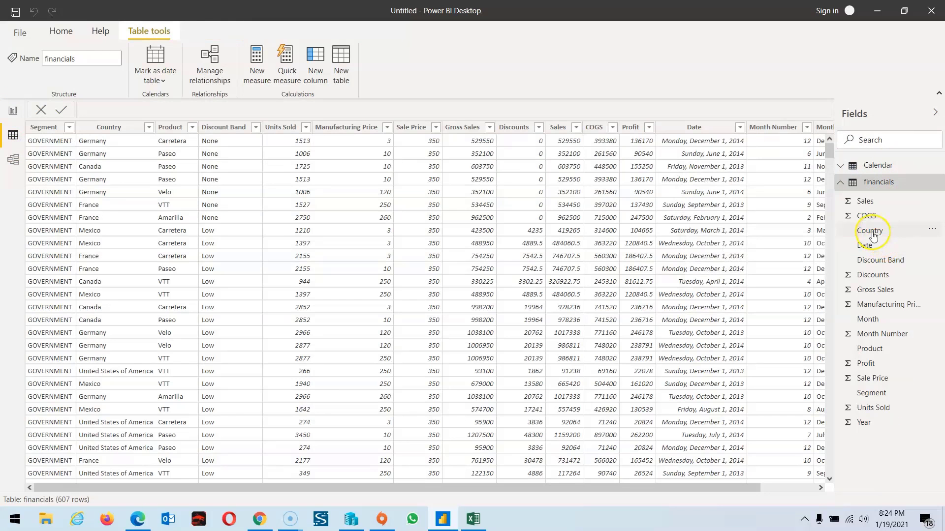
click(871, 233)
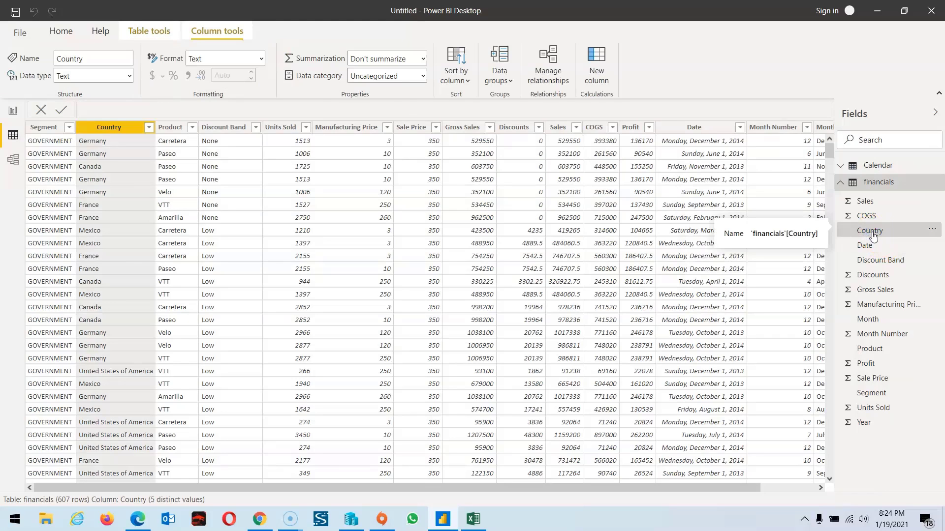
click(422, 77)
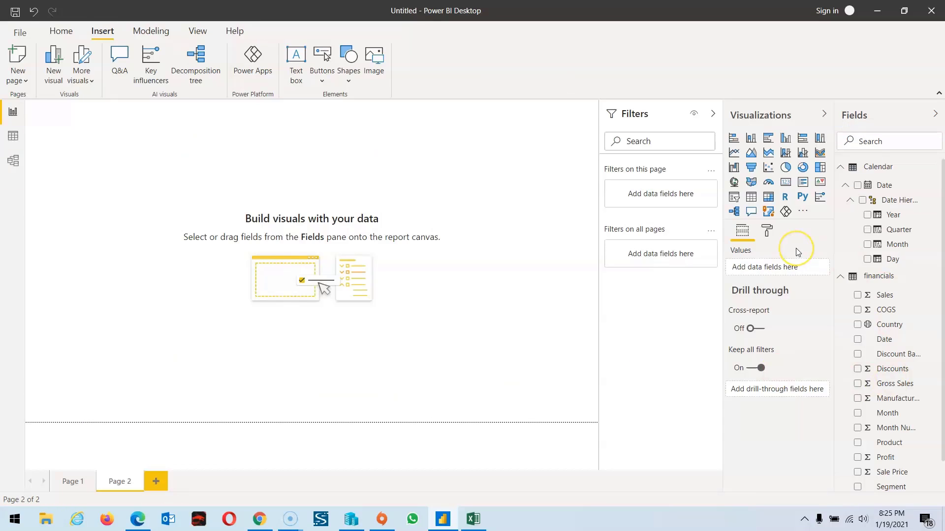
Create a Country map, enlarge it wider and taller, and size its points by Profit
click(857, 324)
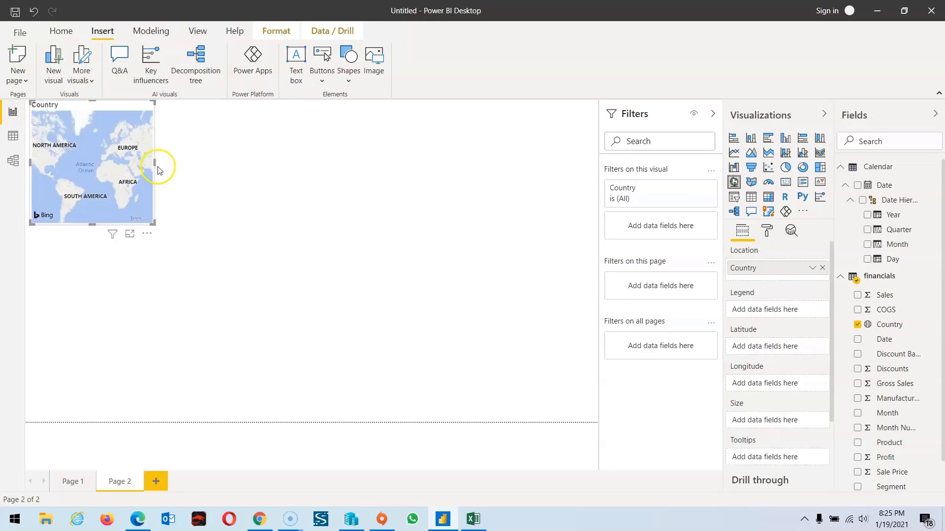
drag(155, 163, 392, 196)
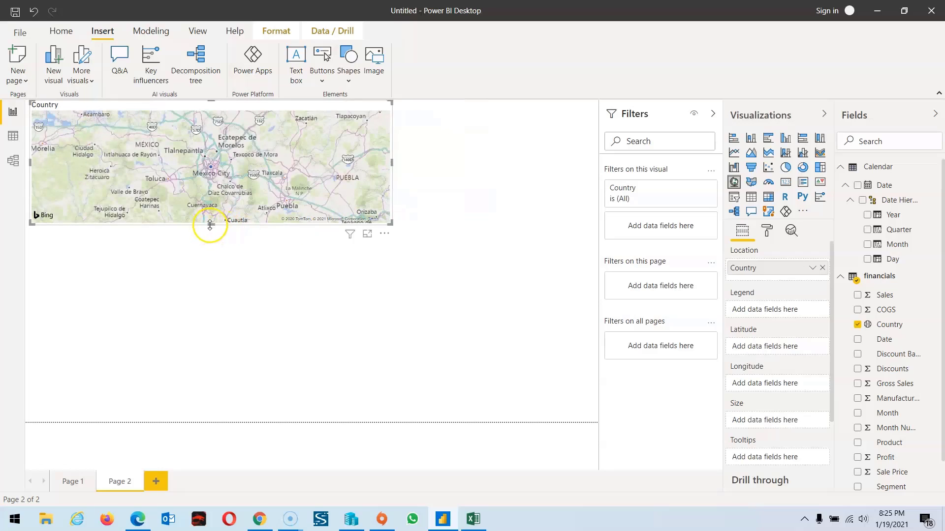
drag(210, 225, 211, 302)
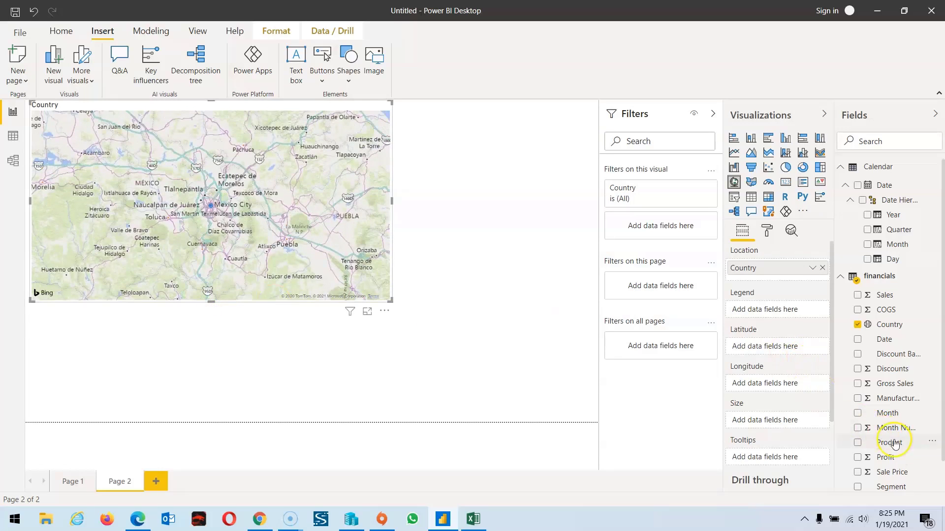
click(858, 458)
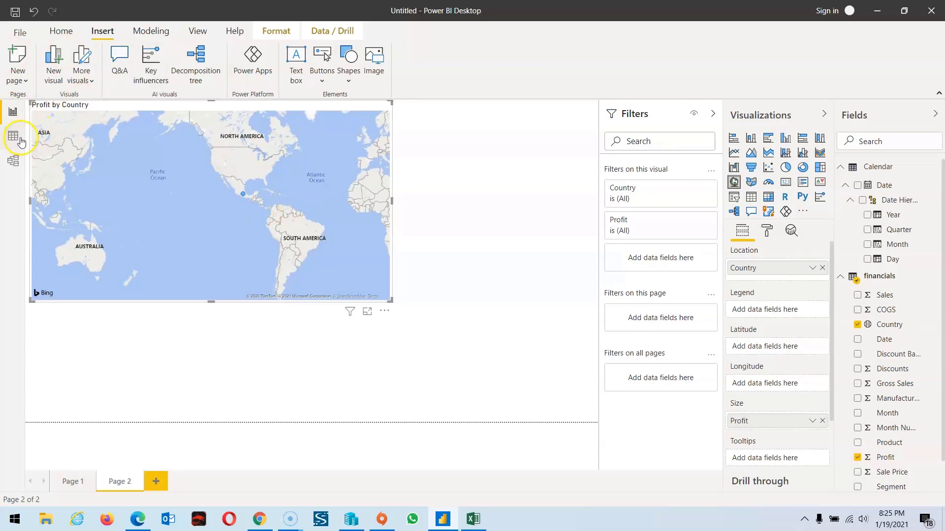
Set the Country column's data category to Country in Data view
click(13, 136)
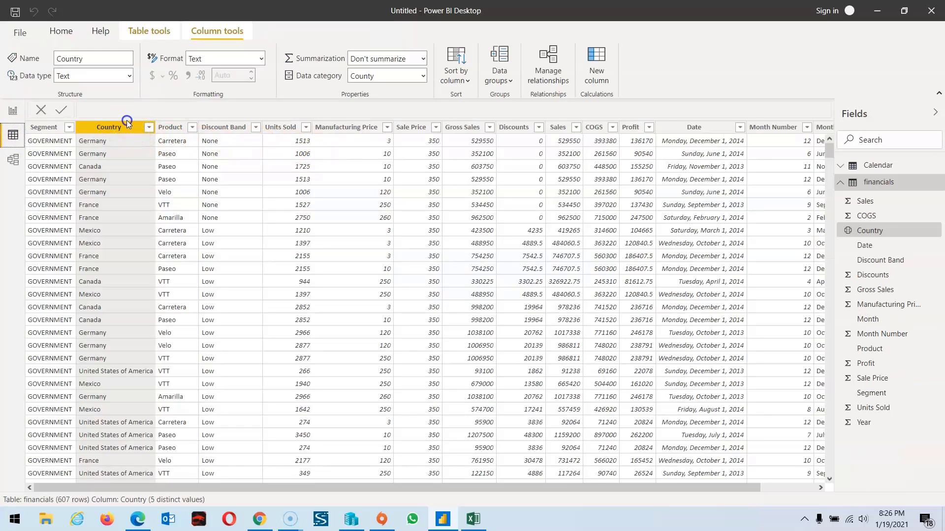
click(411, 78)
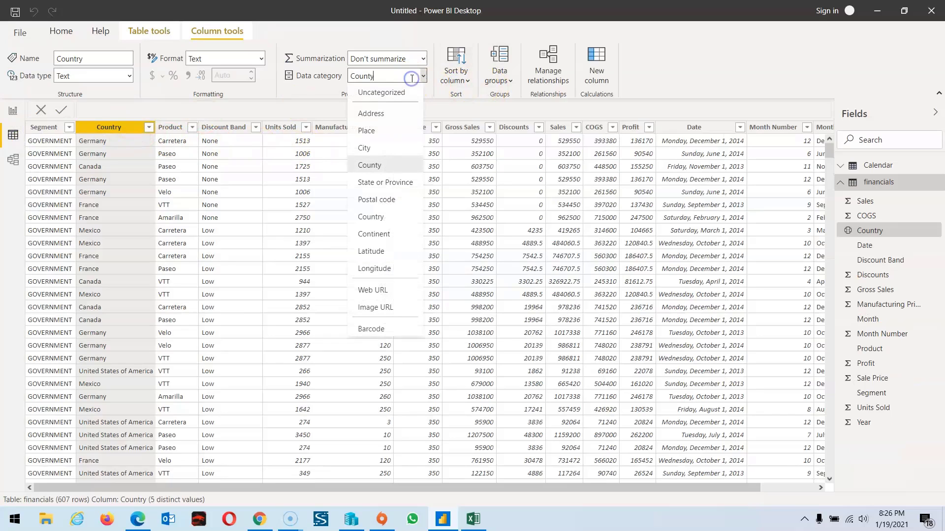
click(376, 220)
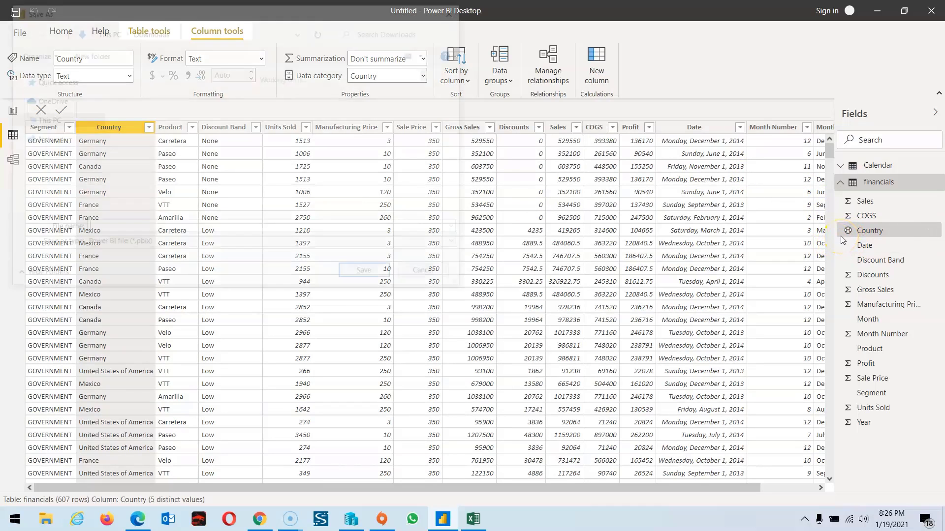
Cancel the Save As prompt, return to Report view and select the Profit by Country map
key(ctrl+s)
click(445, 273)
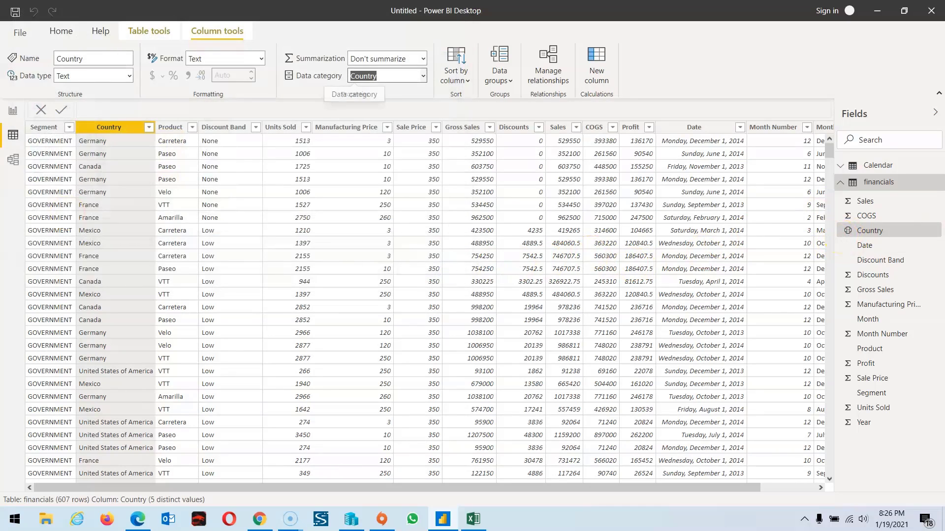
click(12, 111)
click(179, 209)
Delete the old map and rebuild a wider, taller Country map with bubbles sized by Profit
key(Delete)
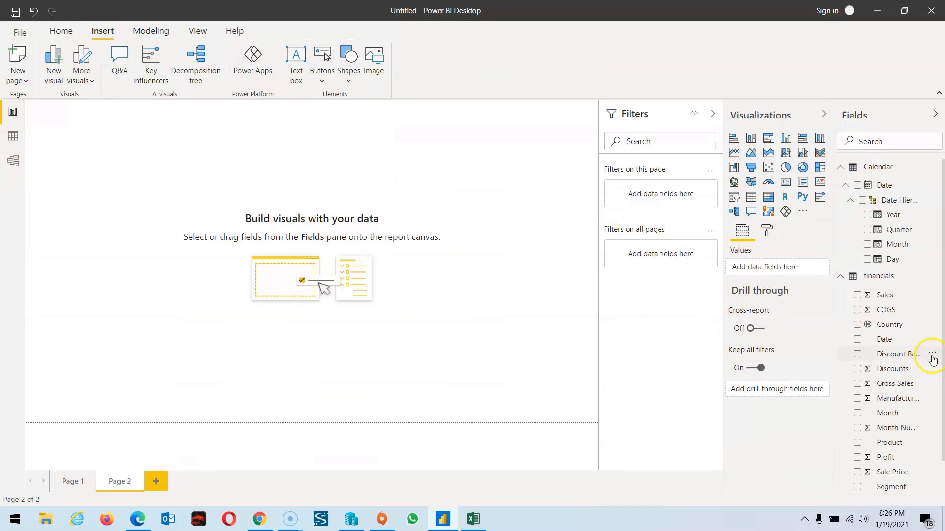
click(858, 325)
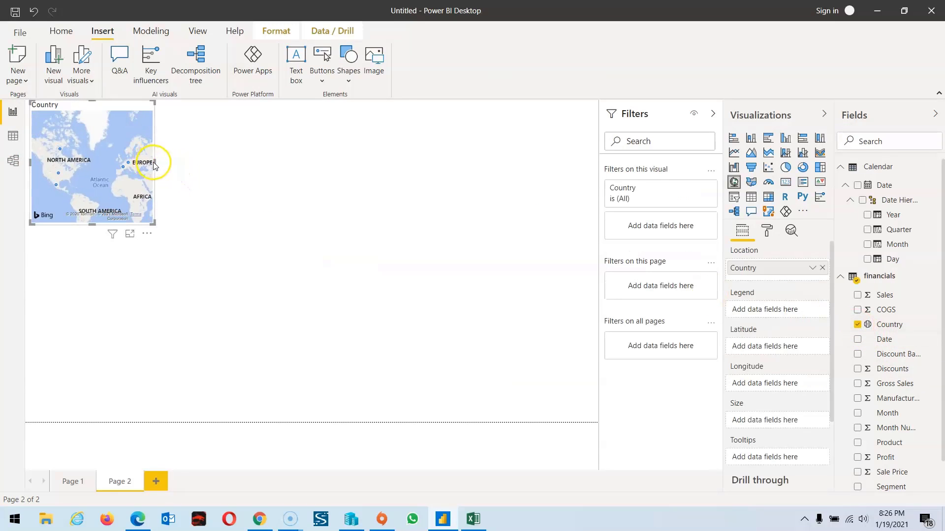
drag(155, 162, 570, 206)
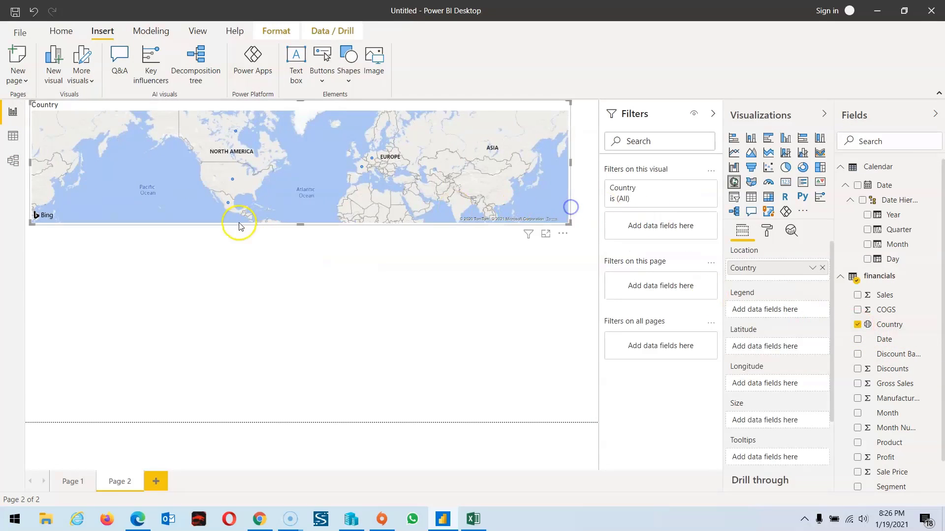
drag(299, 224, 287, 277)
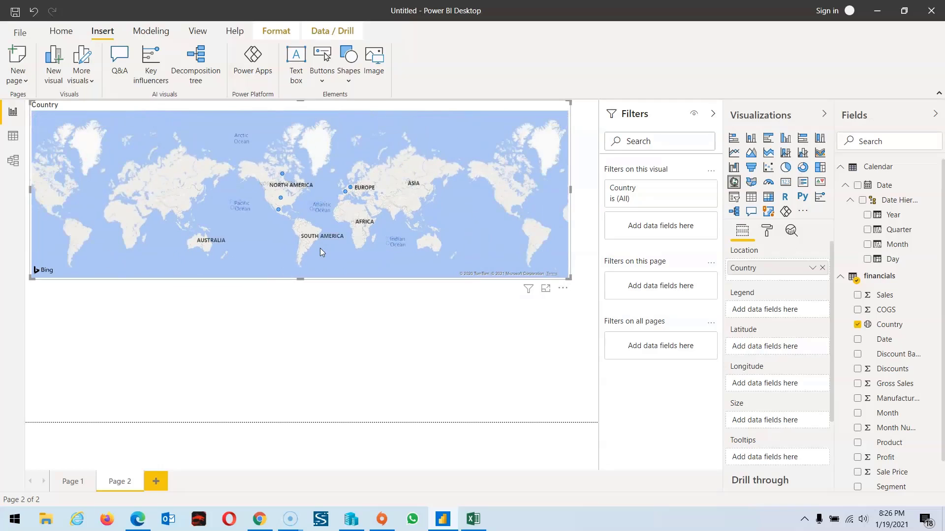
click(858, 458)
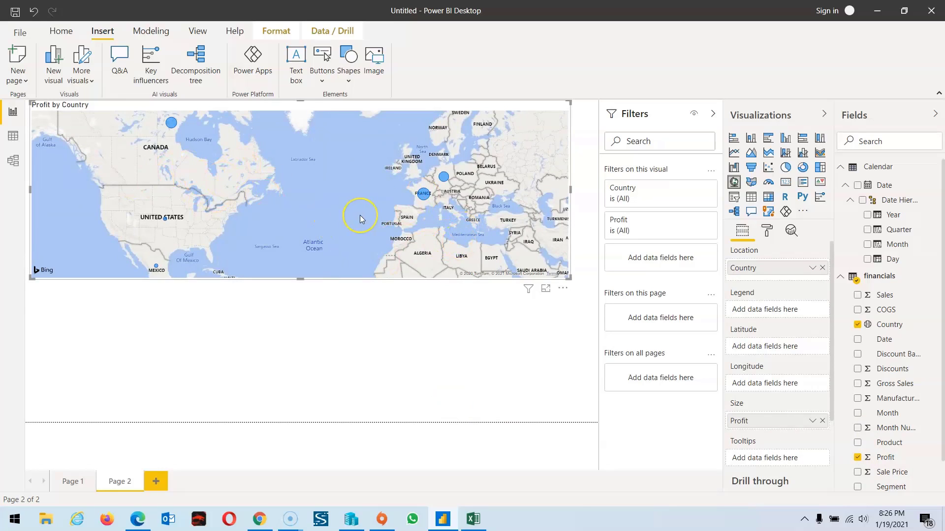
click(228, 317)
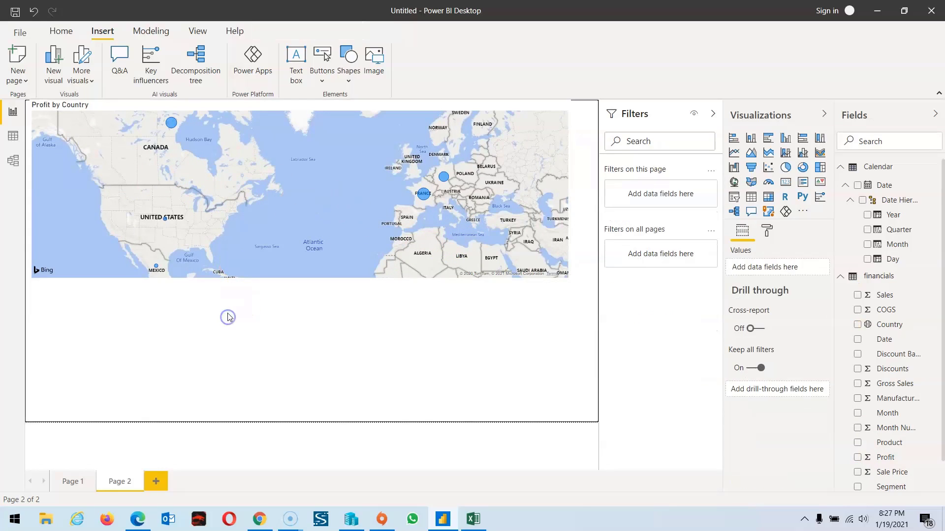
On a new page, add a page-wide Sales column chart by Product, split by Segment
click(155, 482)
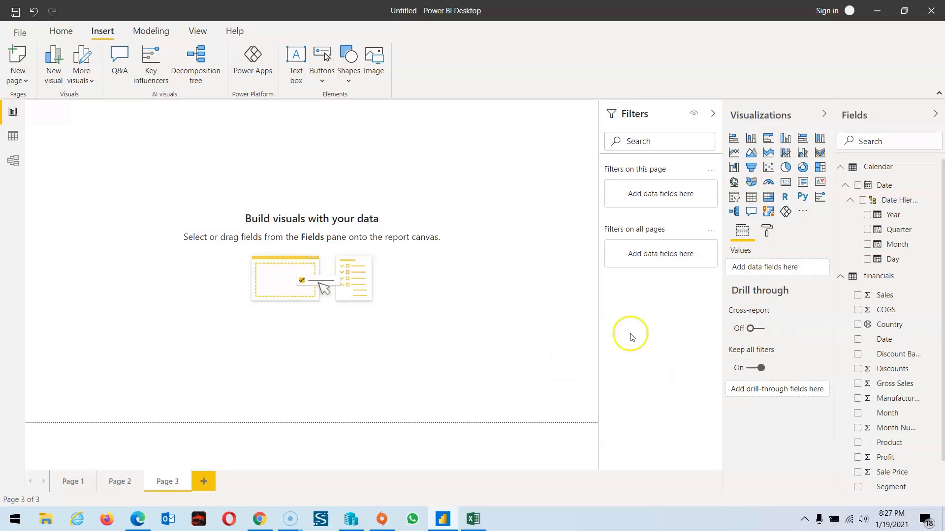
click(858, 296)
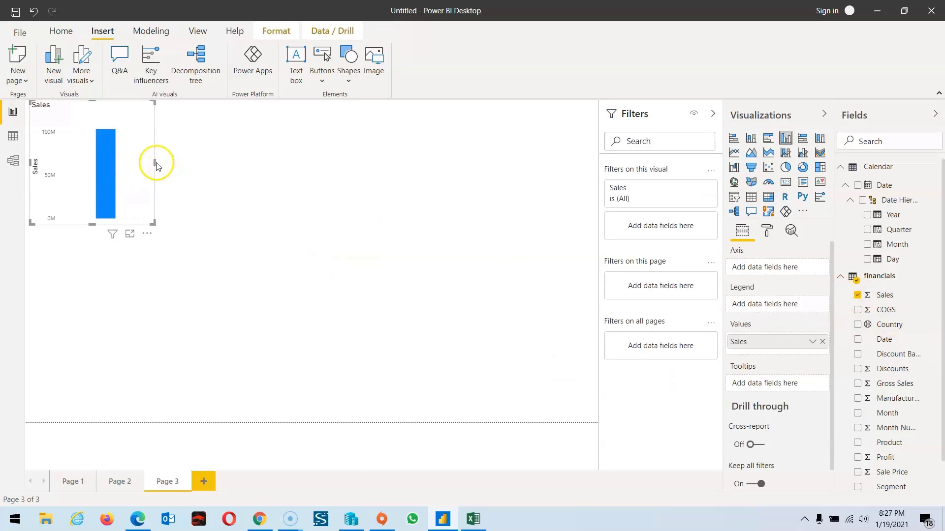
drag(155, 163, 544, 177)
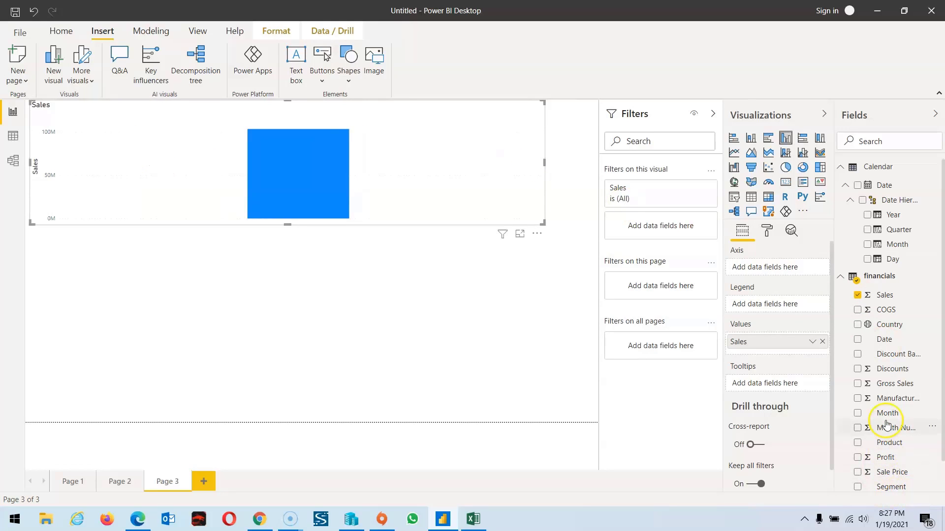
click(858, 443)
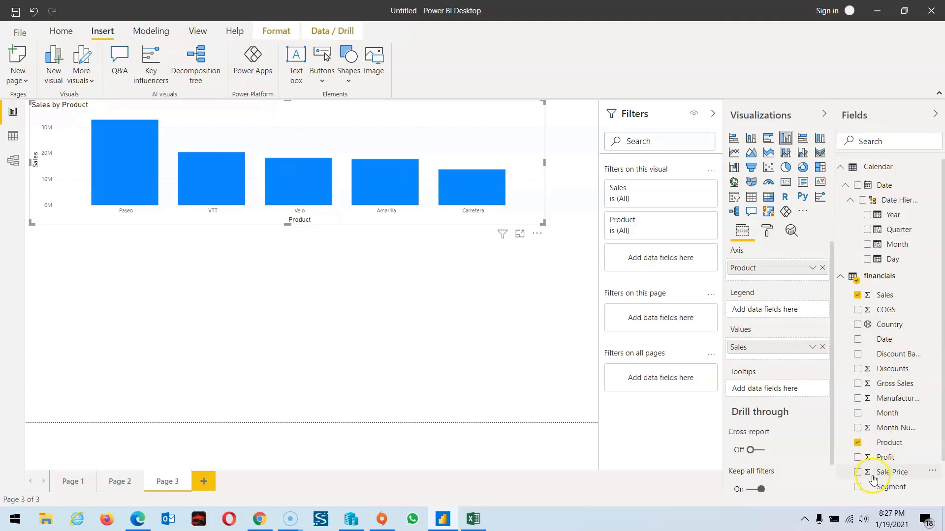
drag(885, 487, 763, 312)
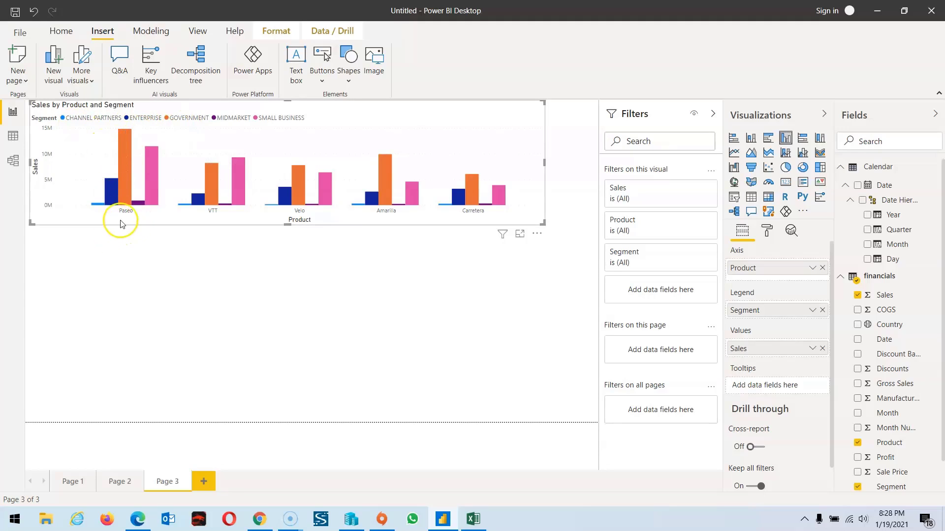
Check the Segment-split sales bar tooltips, then return to Page 2's Profit by Country map
mouse_move(113, 201)
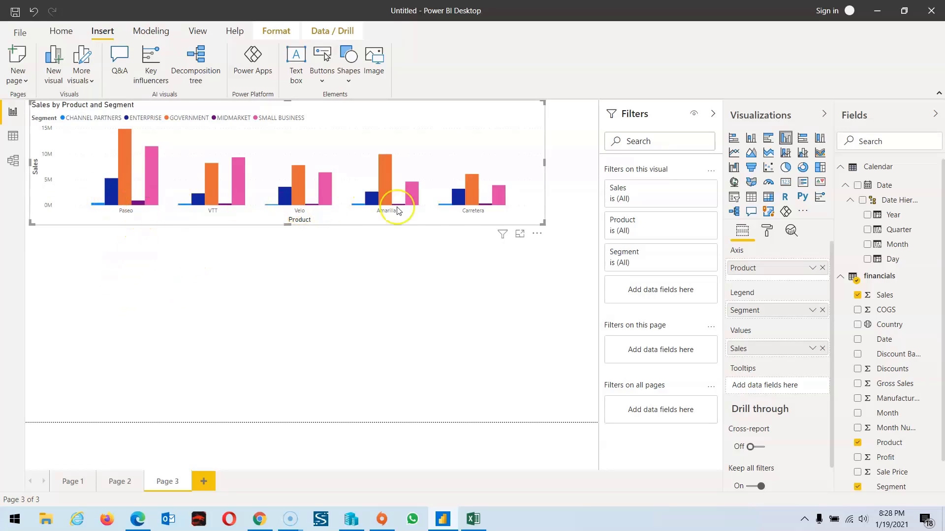
mouse_move(131, 137)
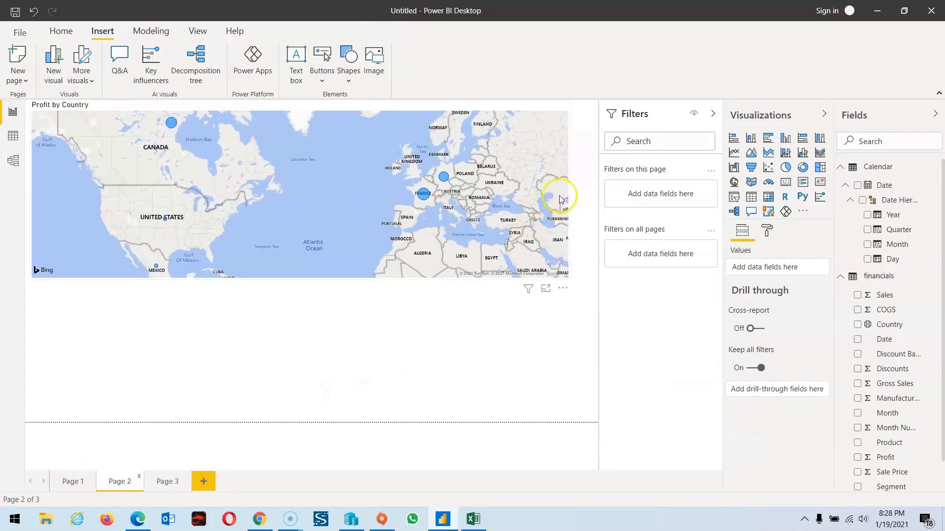
click(561, 196)
Narrow the Profit by Country map and paste it into the top right of the Executive Summary page
drag(567, 190, 316, 192)
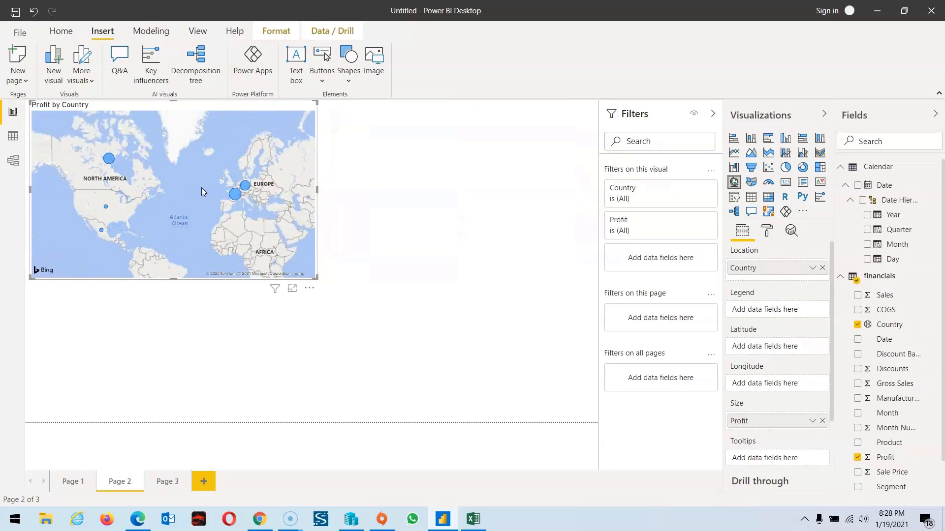
click(73, 481)
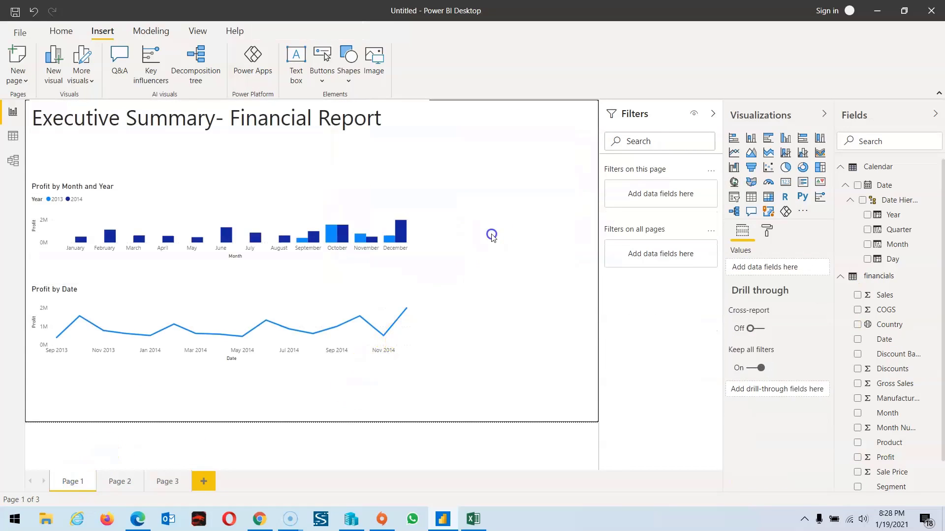
key(ctrl+v)
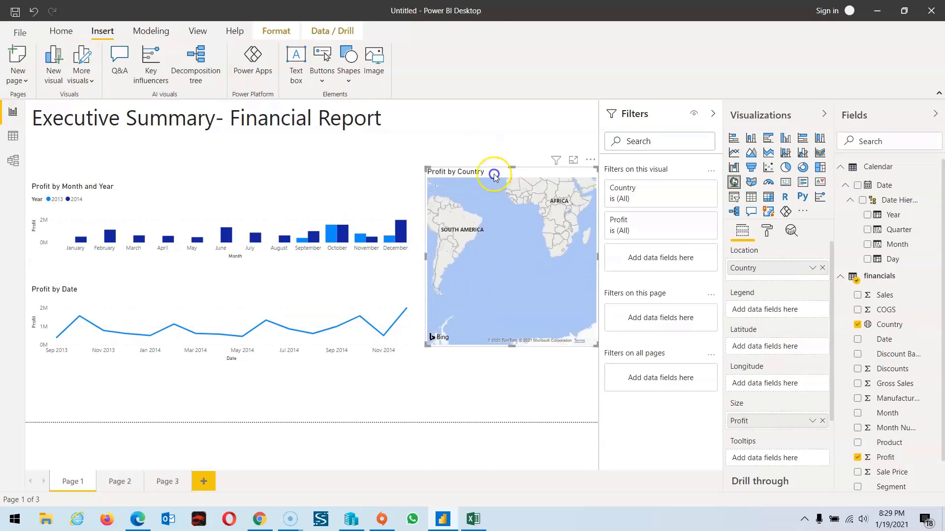
drag(497, 177, 493, 109)
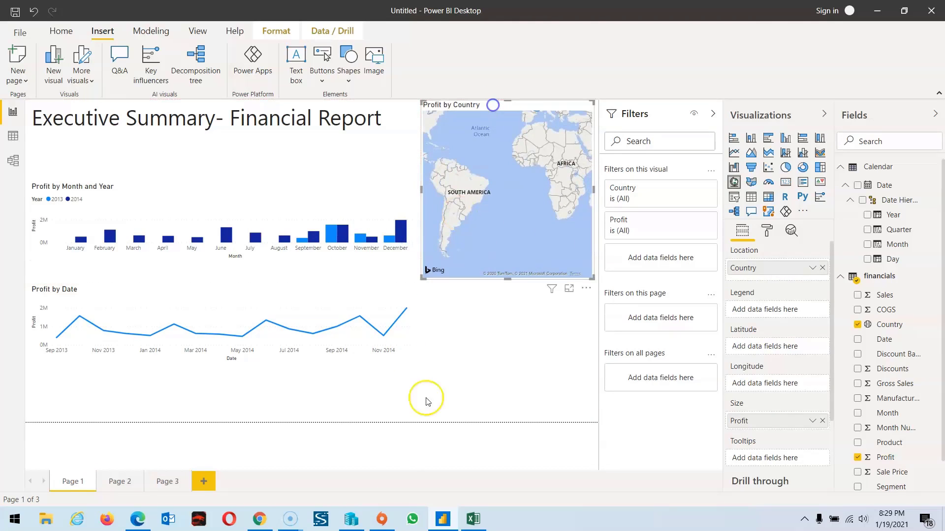
Bring the Sales by Product and Segment chart from Page 3 and fit it into the lower-right corner
click(117, 482)
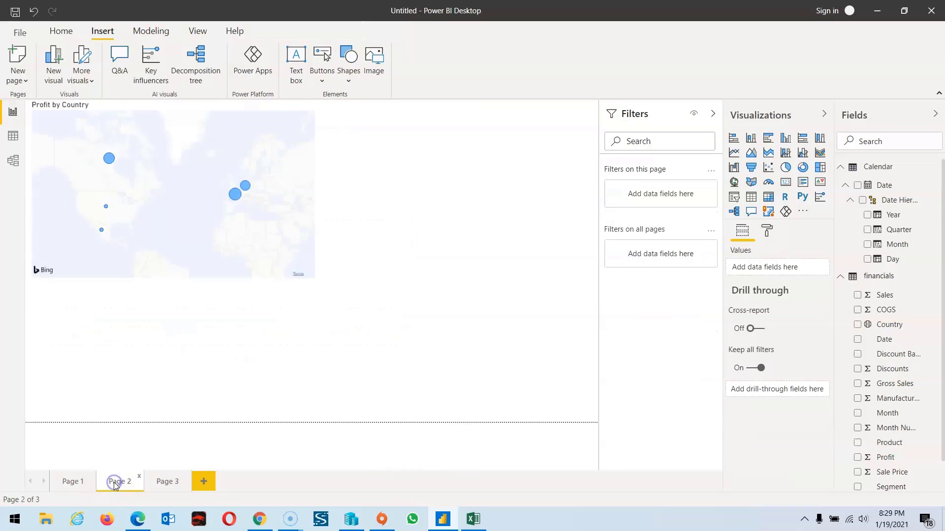
click(168, 481)
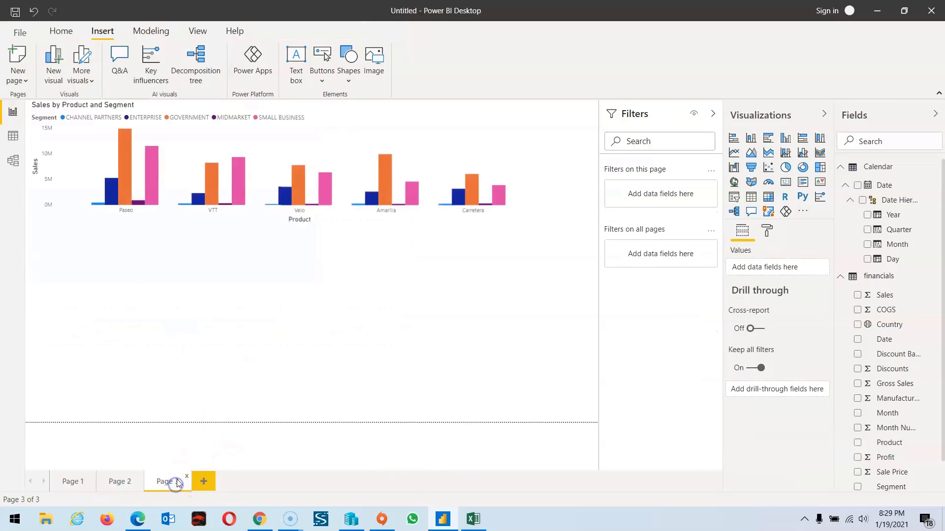
click(73, 482)
drag(347, 196, 337, 415)
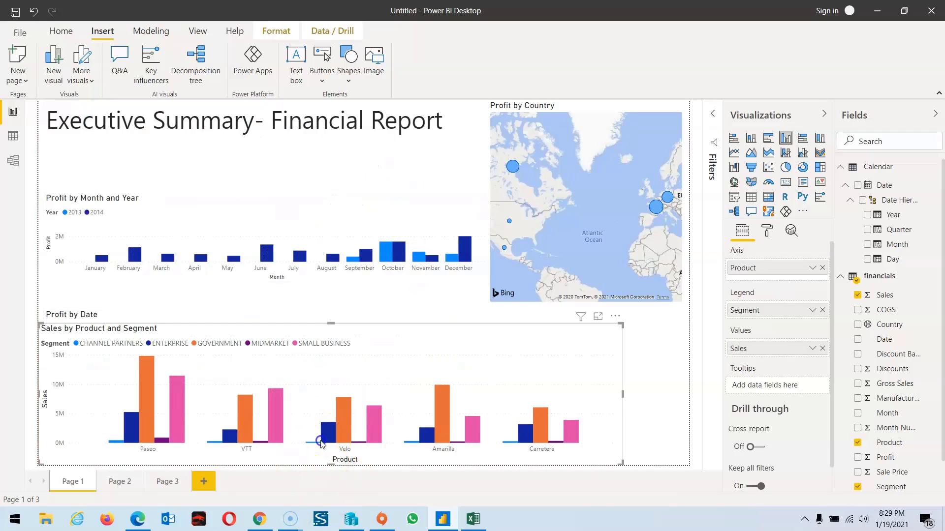
click(688, 460)
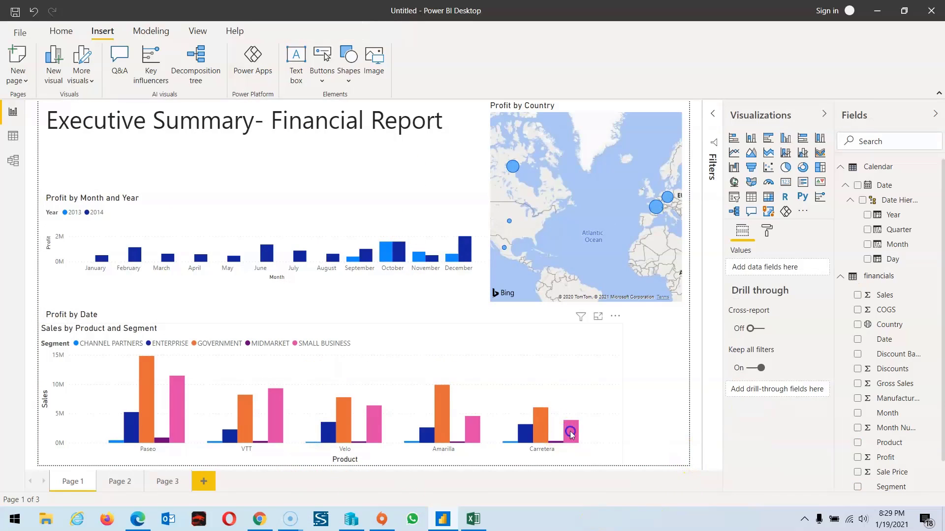
drag(562, 438, 627, 439)
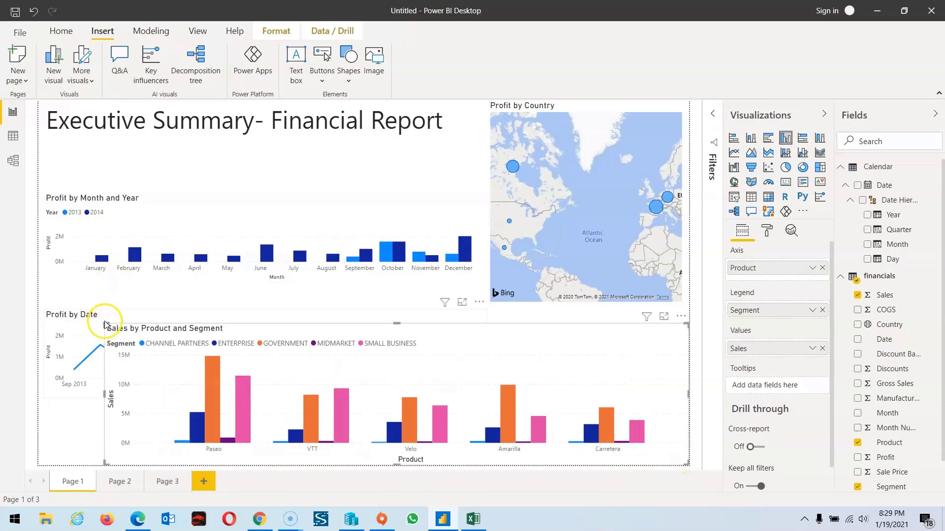
drag(105, 324, 499, 306)
click(328, 463)
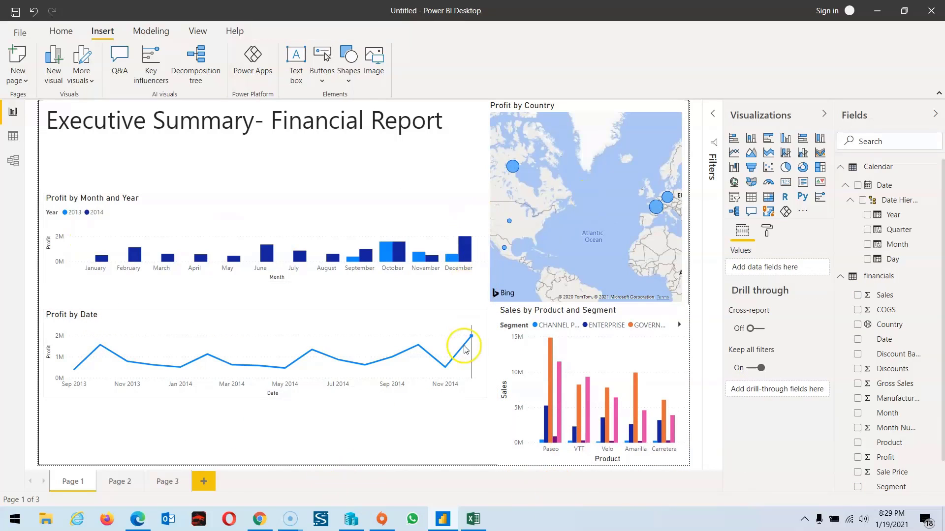
Add a slicer lower on the page with Calendar Year and Month, and expand 2013's months
click(734, 199)
drag(179, 242, 172, 418)
click(867, 214)
click(867, 244)
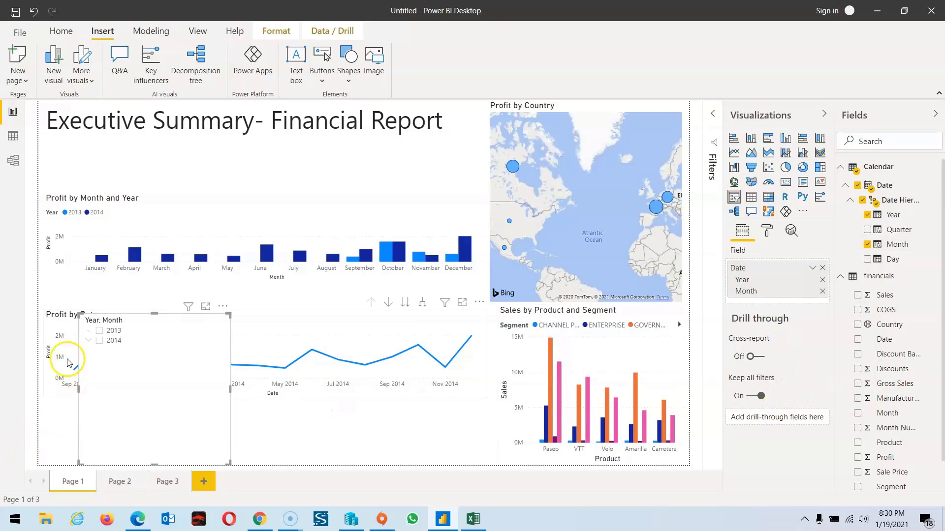
click(88, 331)
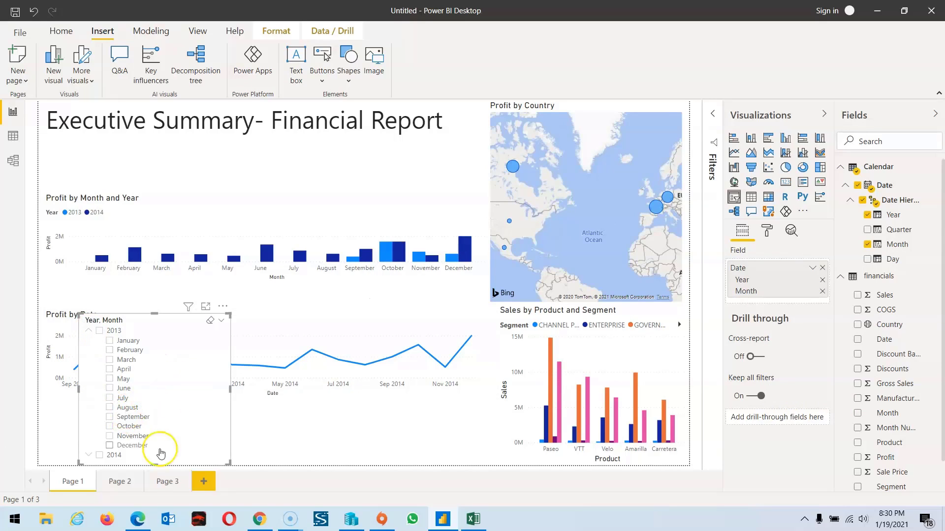
Expand 2014 and try filtering by single months like May 2013, then all of 2013
click(89, 454)
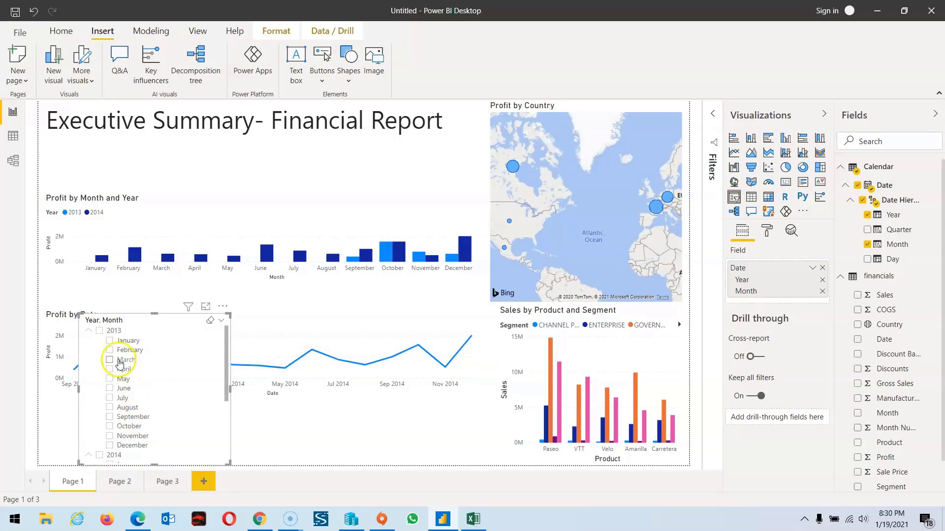
click(113, 344)
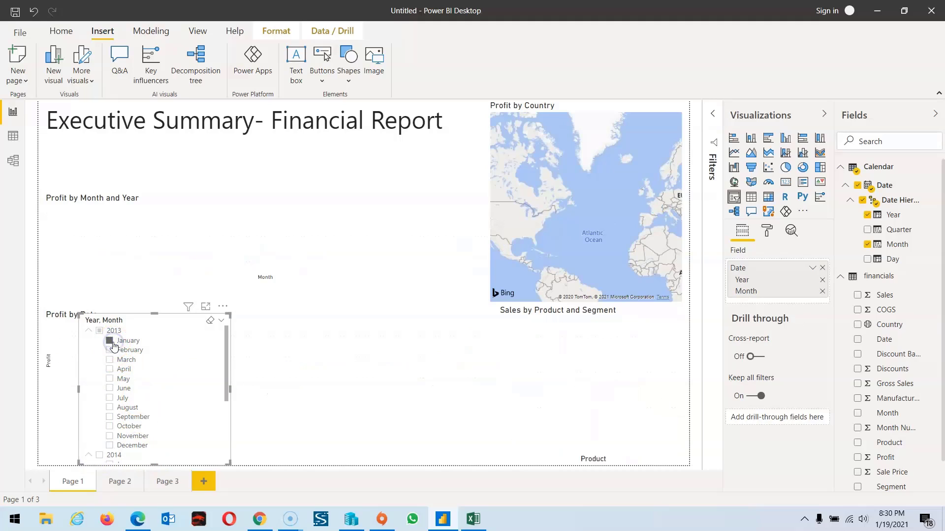
click(110, 379)
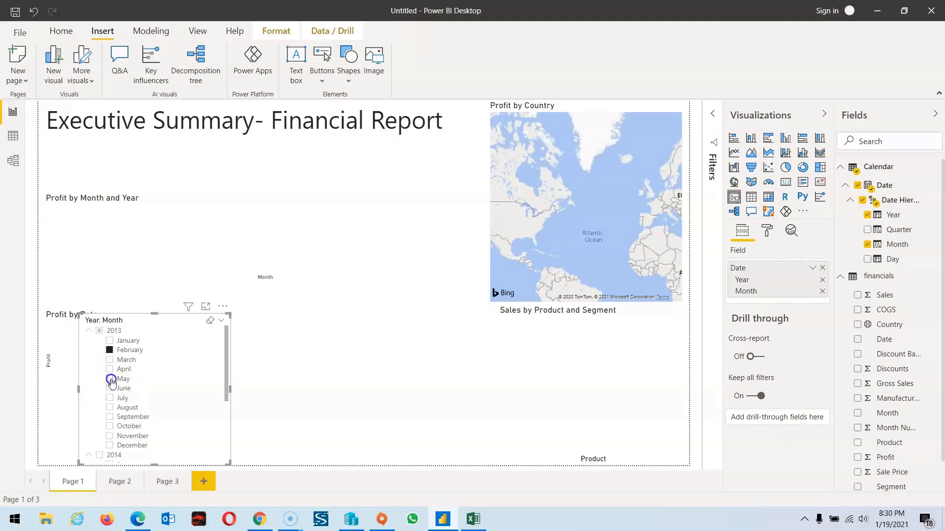
click(100, 331)
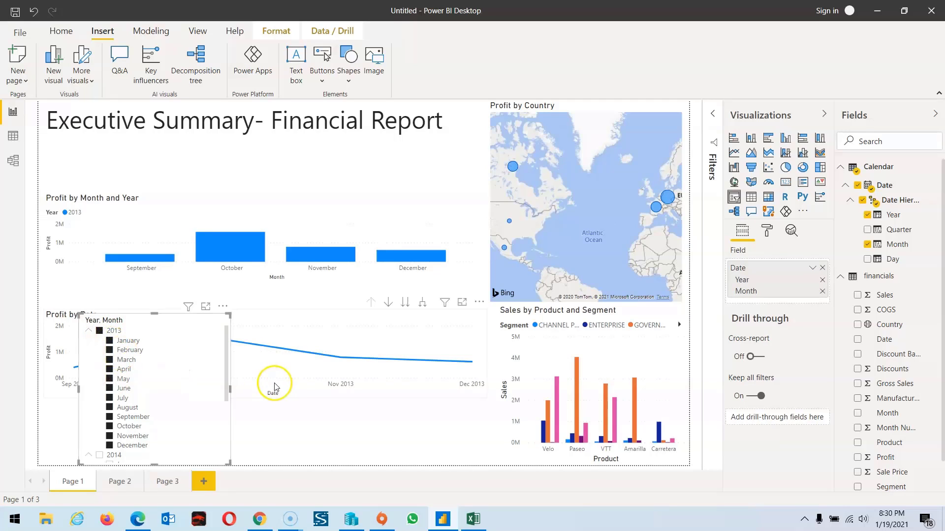
click(90, 331)
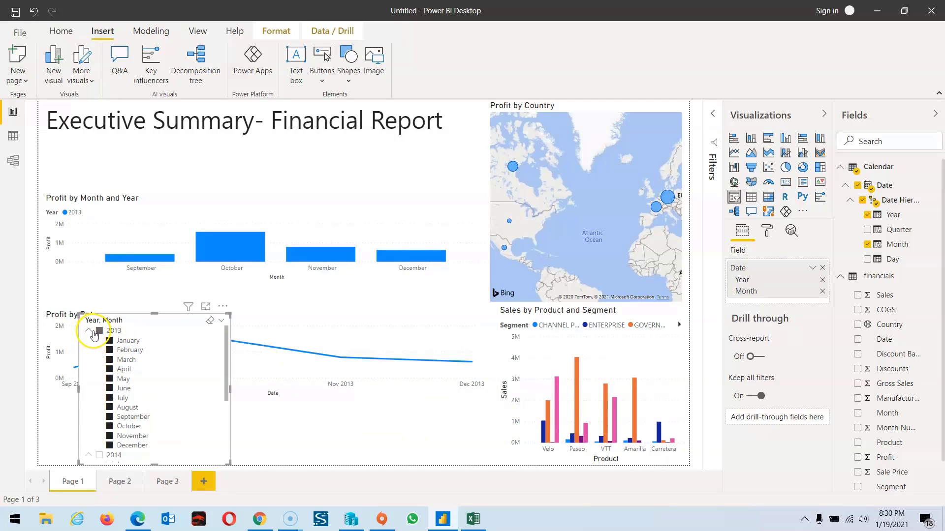
click(89, 334)
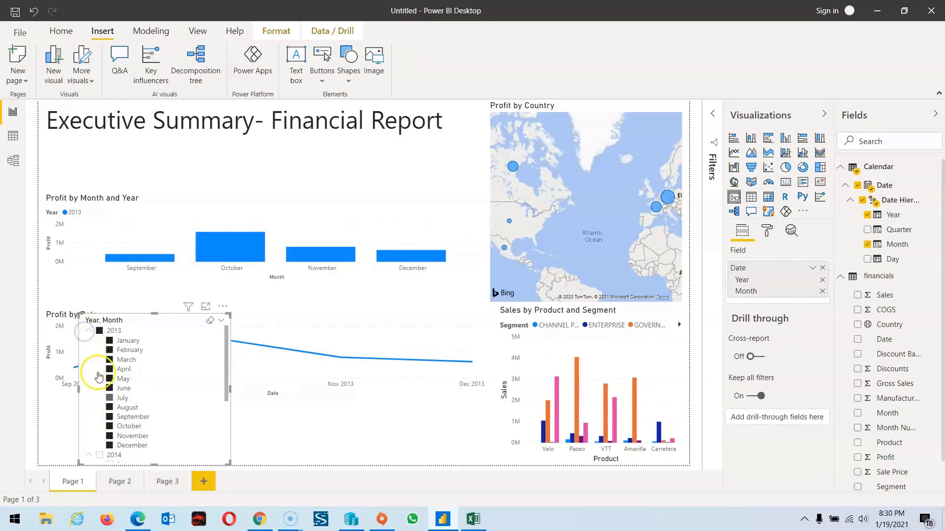
Toggle the slicer between 2014 and 2013, leaving 2013 selected
click(90, 333)
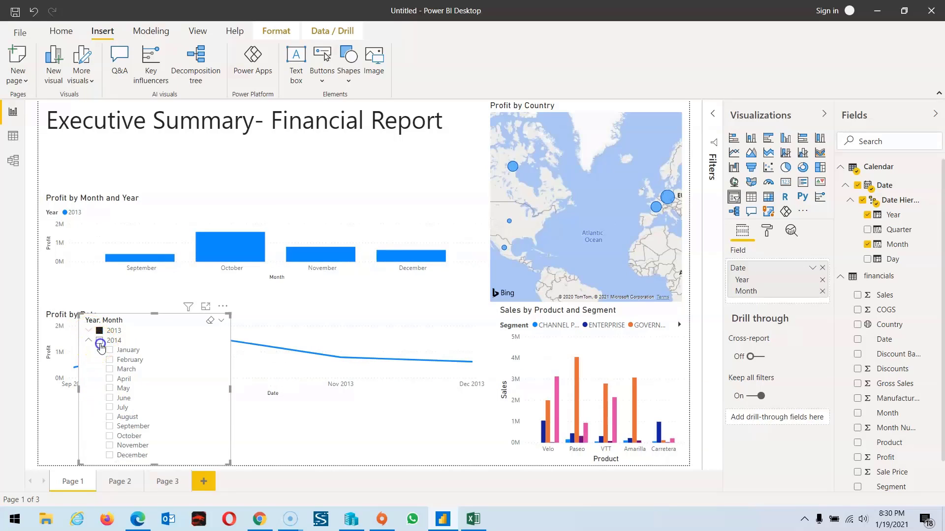
click(100, 342)
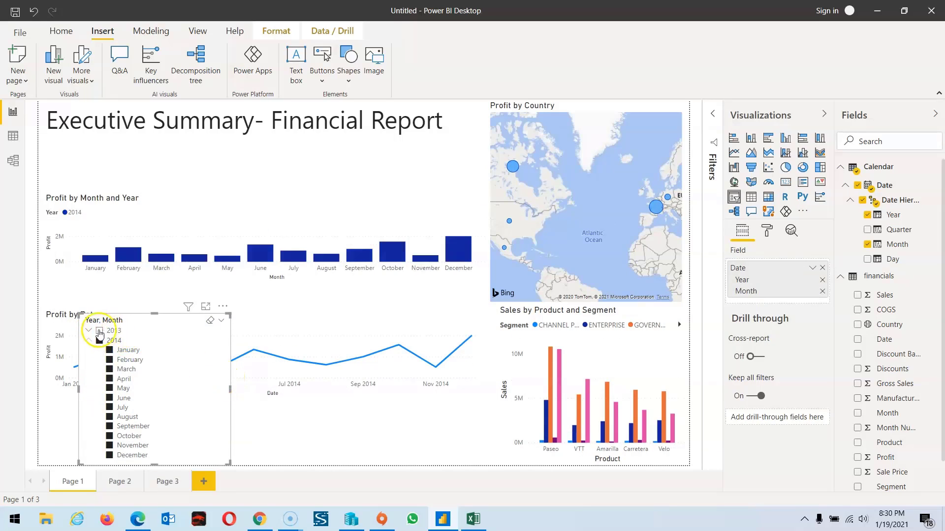
click(100, 331)
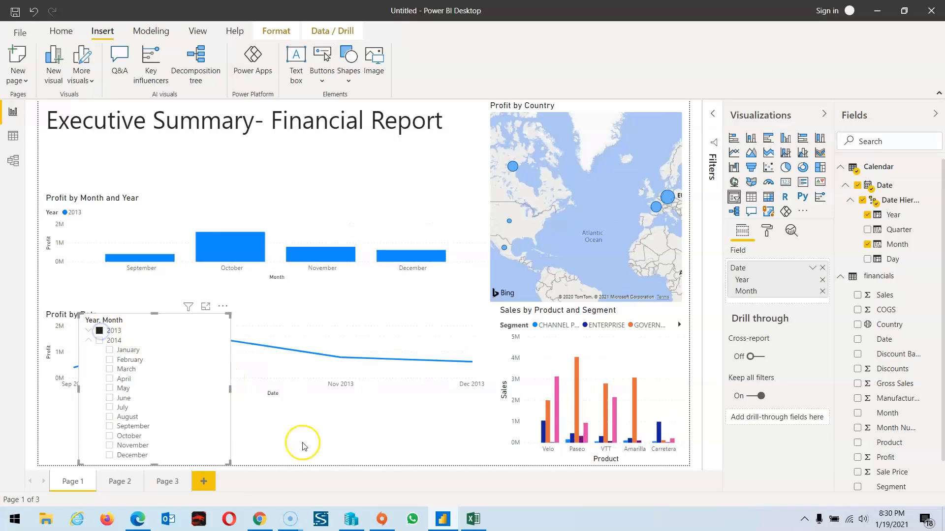
click(90, 340)
click(101, 342)
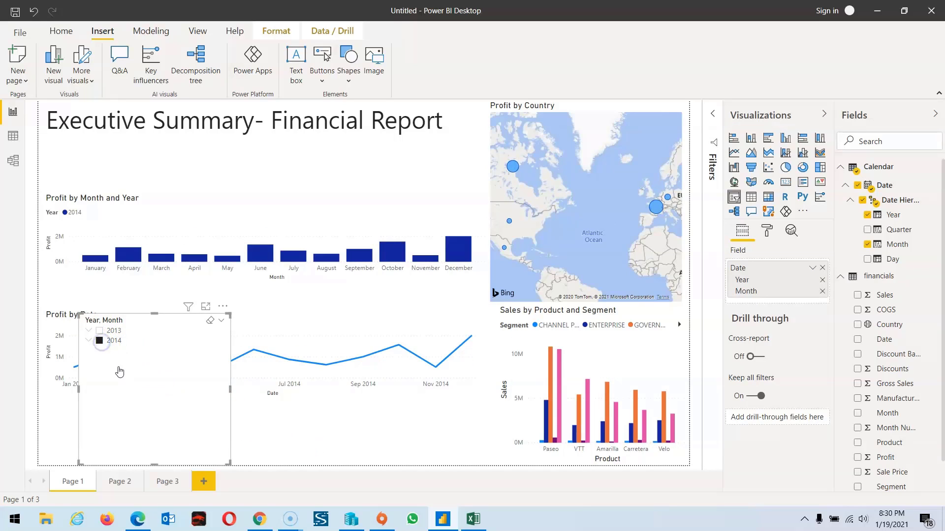
click(100, 332)
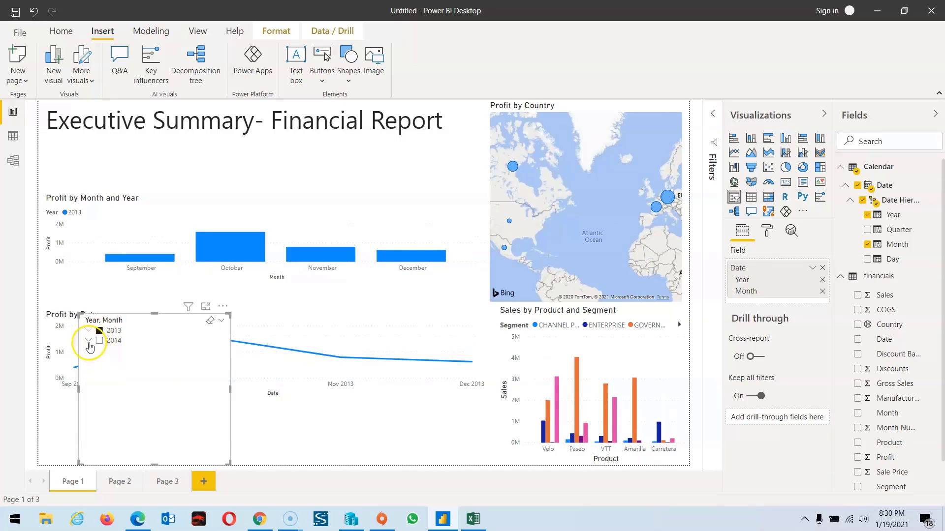
click(89, 343)
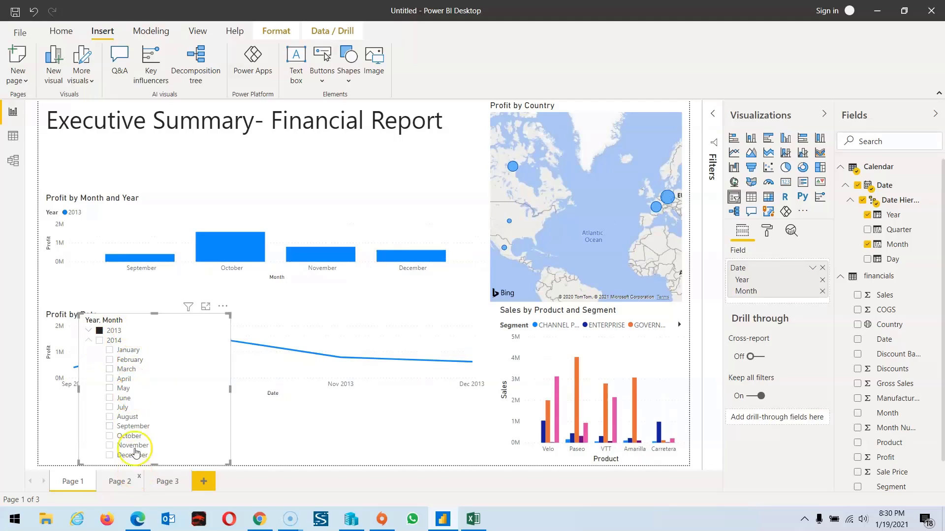